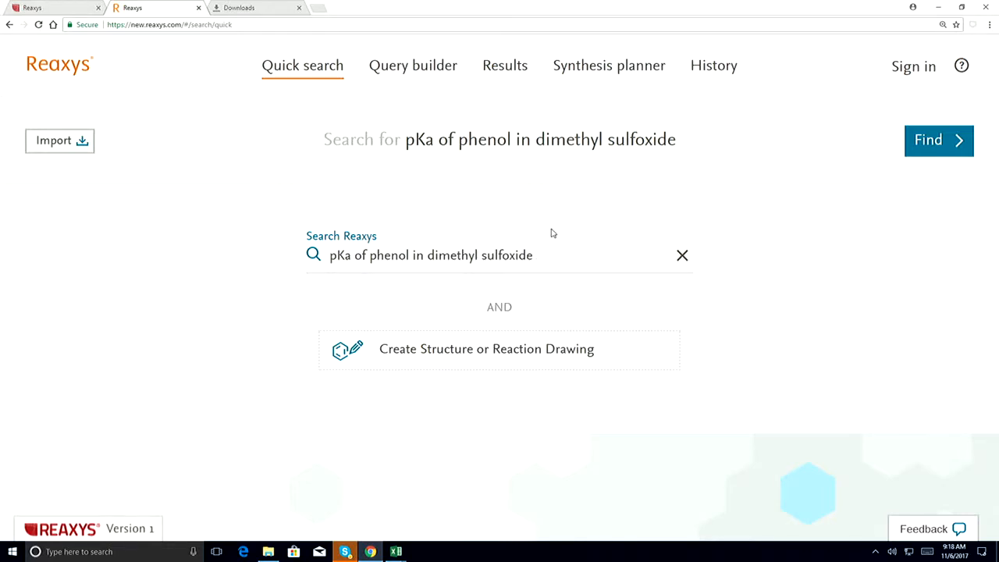
# Run the quick search for "pKa of phenol in dimethyl sulfoxide" and look over the result sets
pyautogui.click(928, 142)
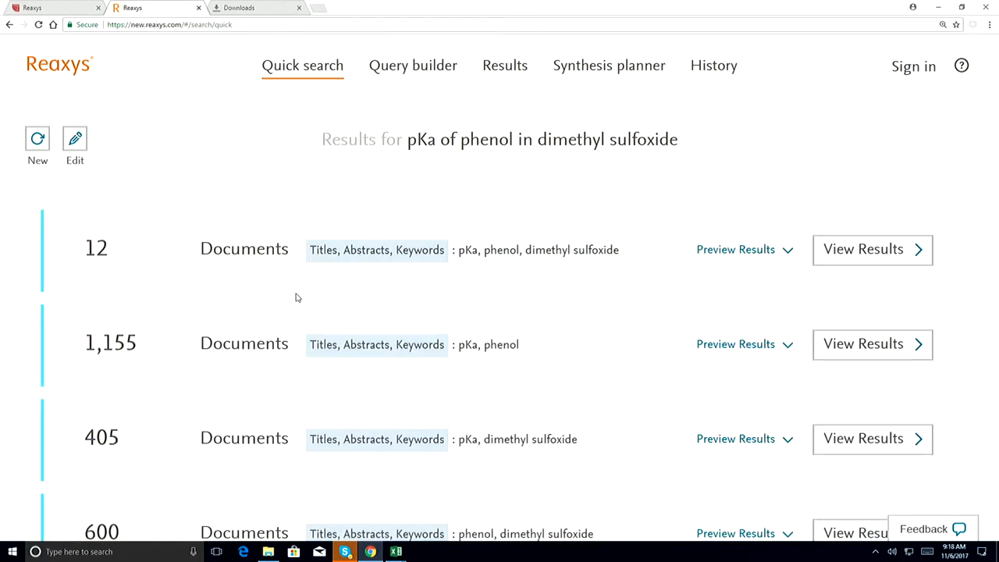
pyautogui.scroll(-1, 297, 297)
pyautogui.scroll(1, 296, 299)
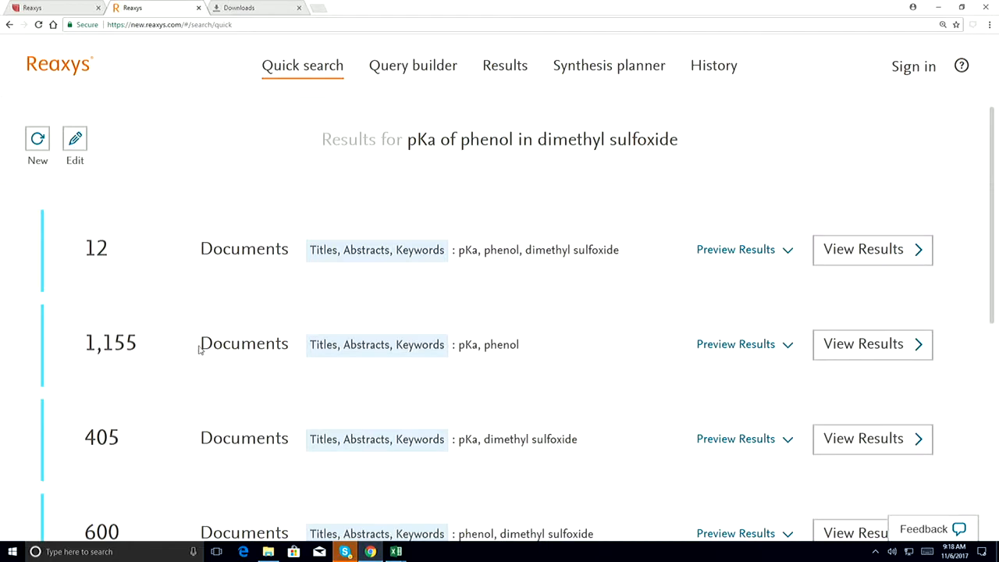
pyautogui.moveTo(424, 271)
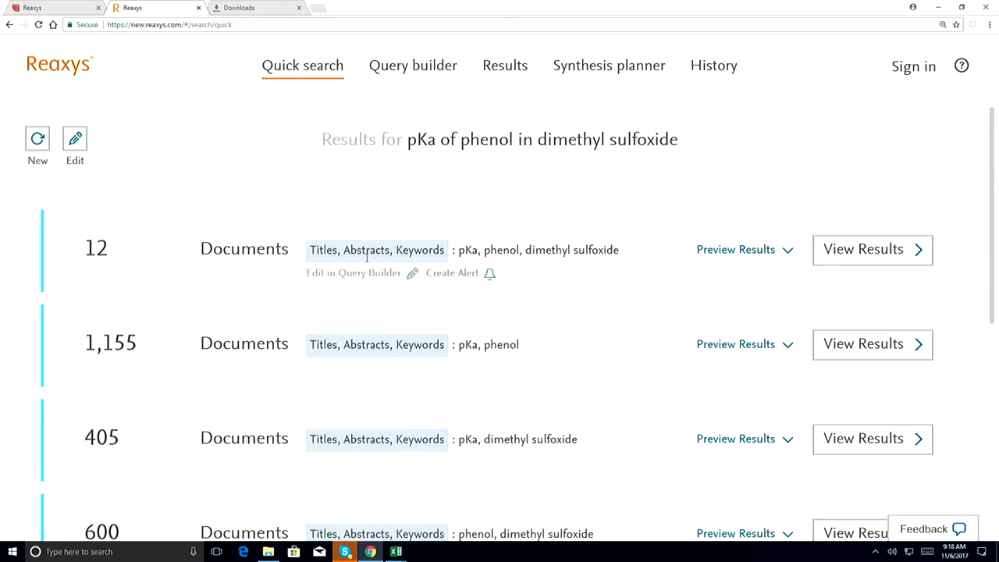
# Edit the quick search query to "pKa of phenol" by removing the solvent part, and run the search
pyautogui.click(74, 138)
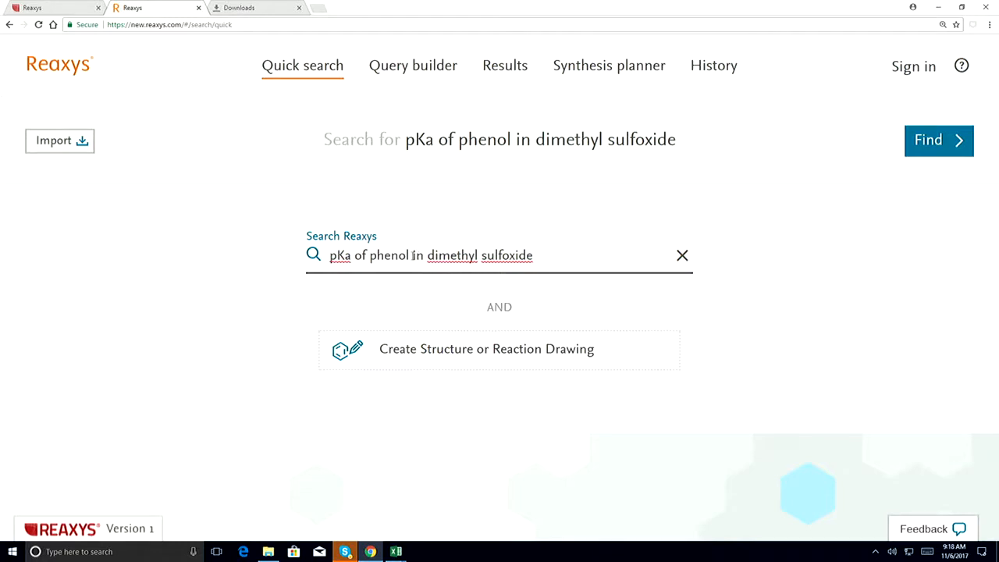
pyautogui.moveTo(413, 255); pyautogui.dragTo(772, 279)
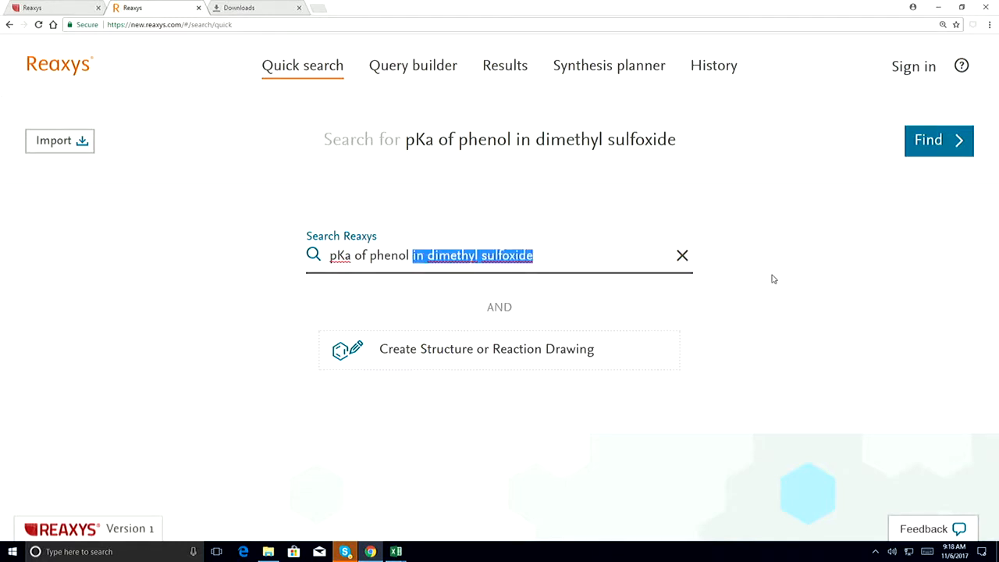
pyautogui.press('BackSpace')
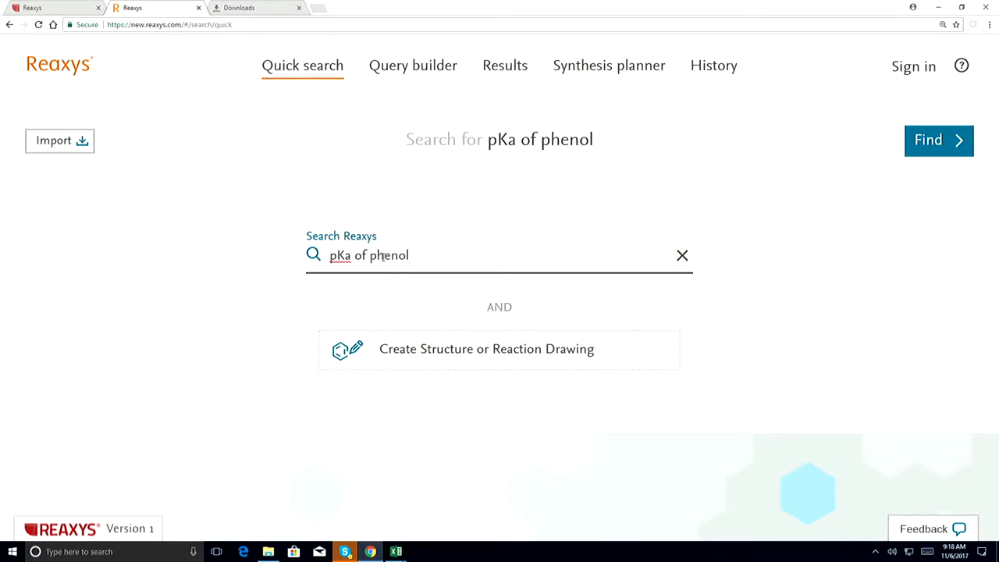
pyautogui.click(948, 140)
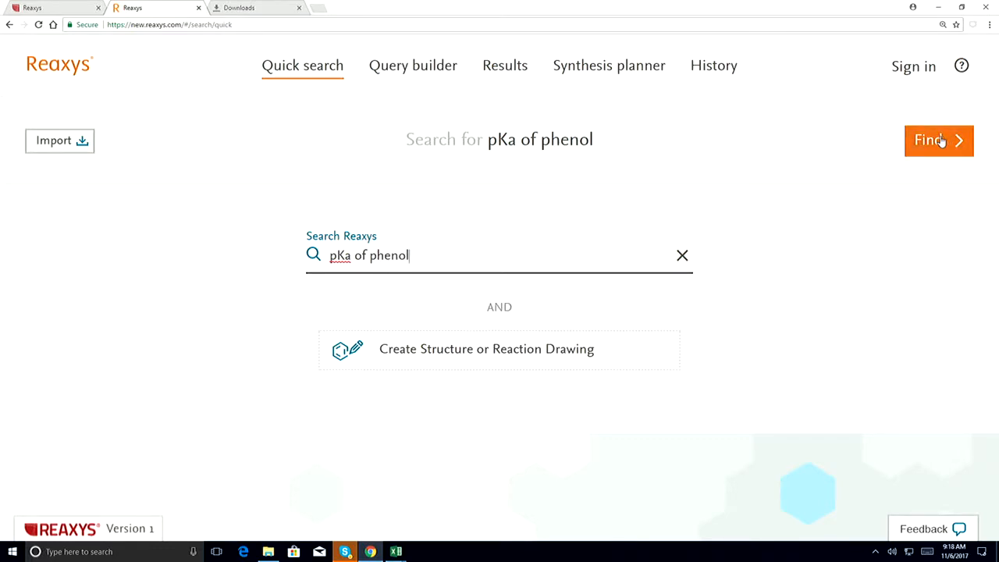
pyautogui.click(942, 140)
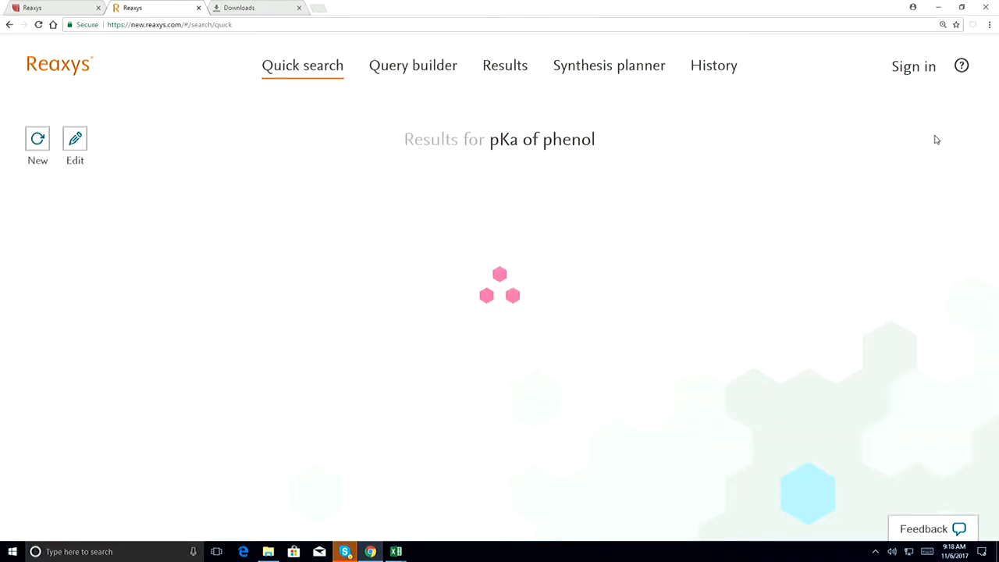
# Open the Substances result's structure and pKa query in the Query builder, replacing the existing form
pyautogui.moveTo(213, 248)
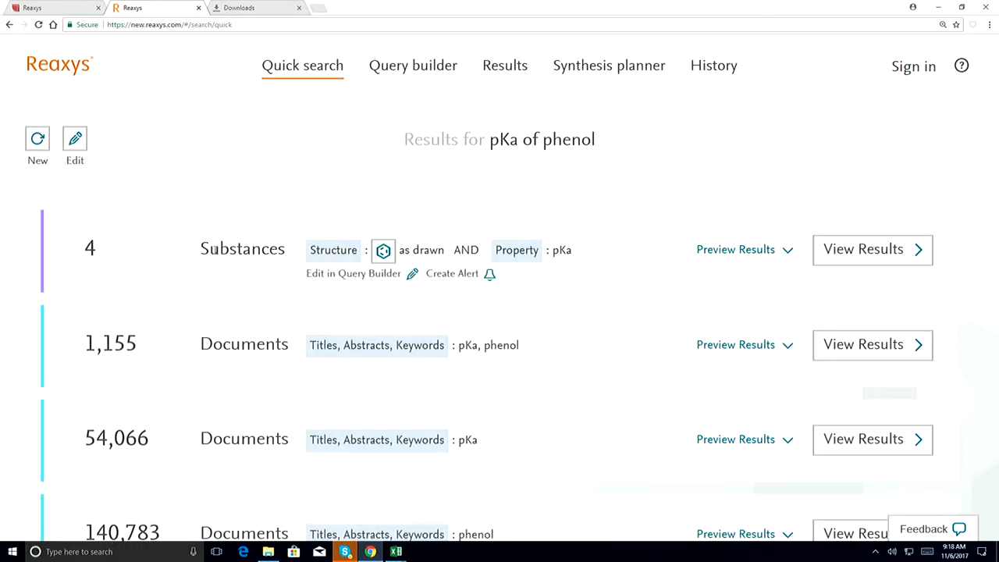
pyautogui.moveTo(248, 353)
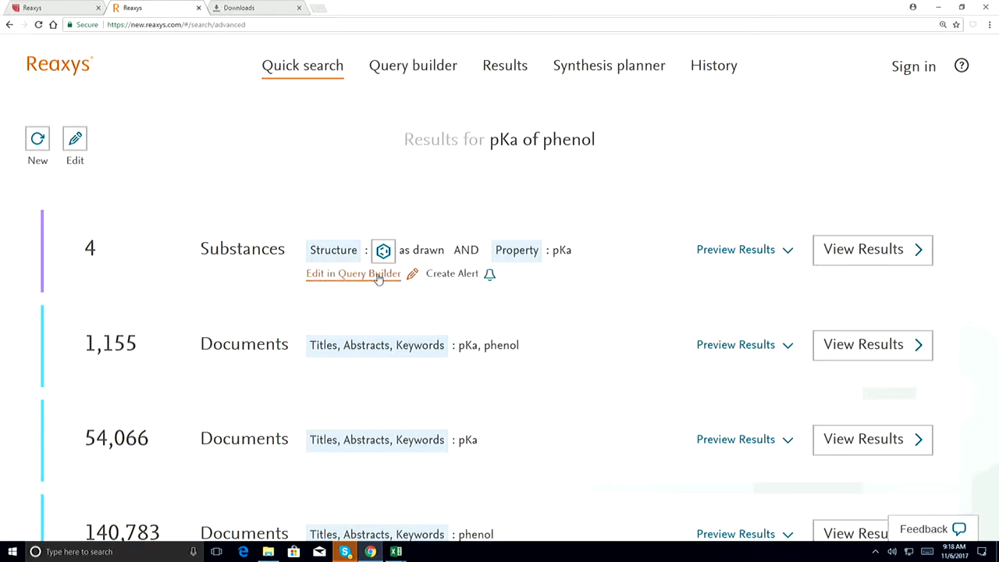
pyautogui.click(378, 275)
pyautogui.click(763, 214)
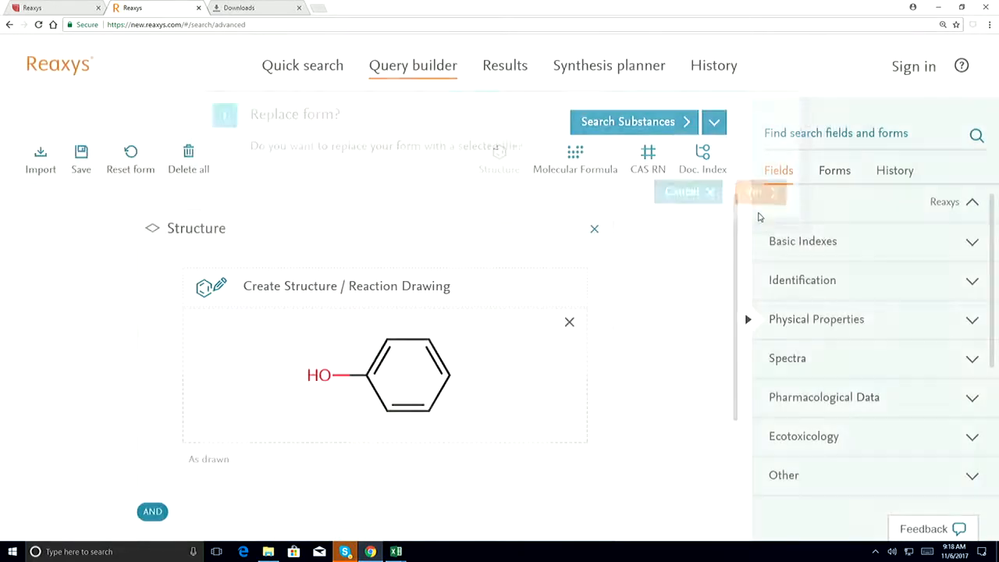
# Check the phenol structure and Dissociation Exponent conditions in the query, and run it as a substance search
pyautogui.scroll(-1, 725, 256)
pyautogui.scroll(1, 724, 256)
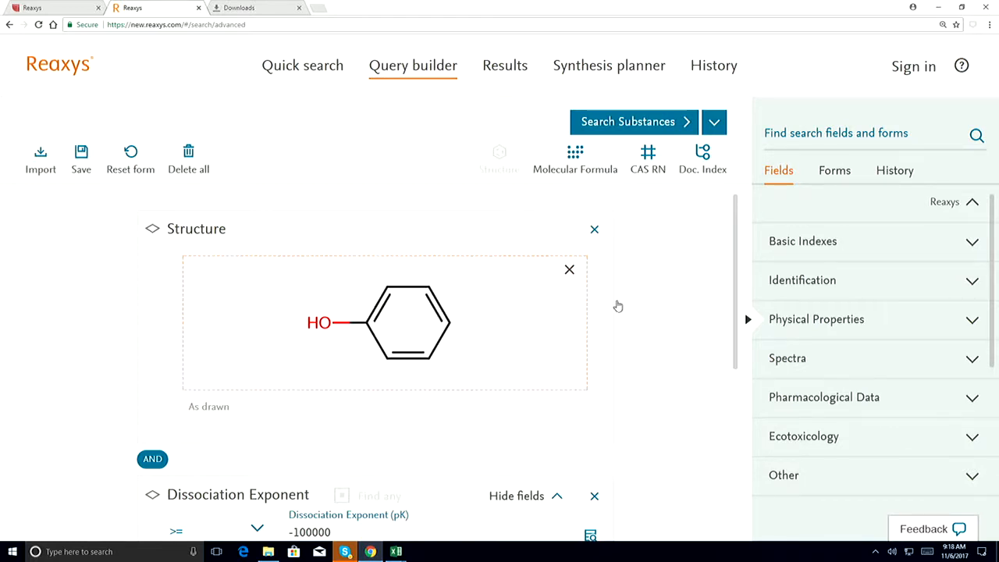
pyautogui.scroll(-1, 618, 310)
pyautogui.scroll(-1, 711, 359)
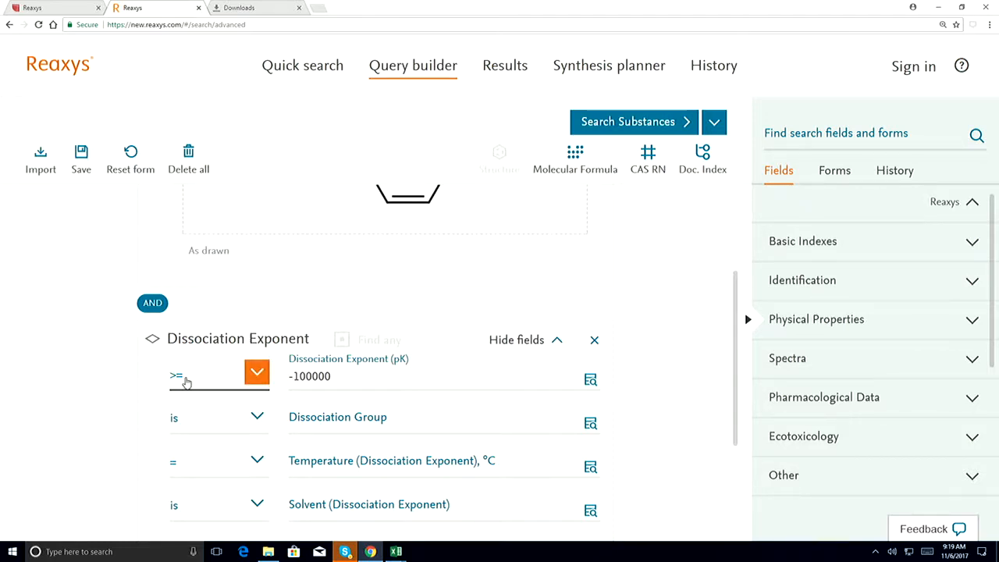
pyautogui.scroll(1, 624, 406)
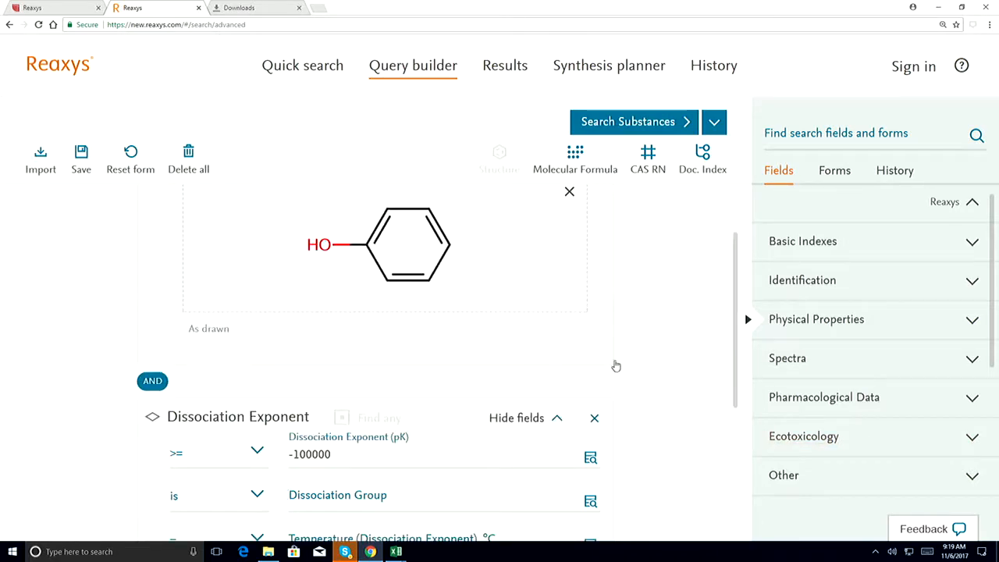
pyautogui.click(646, 122)
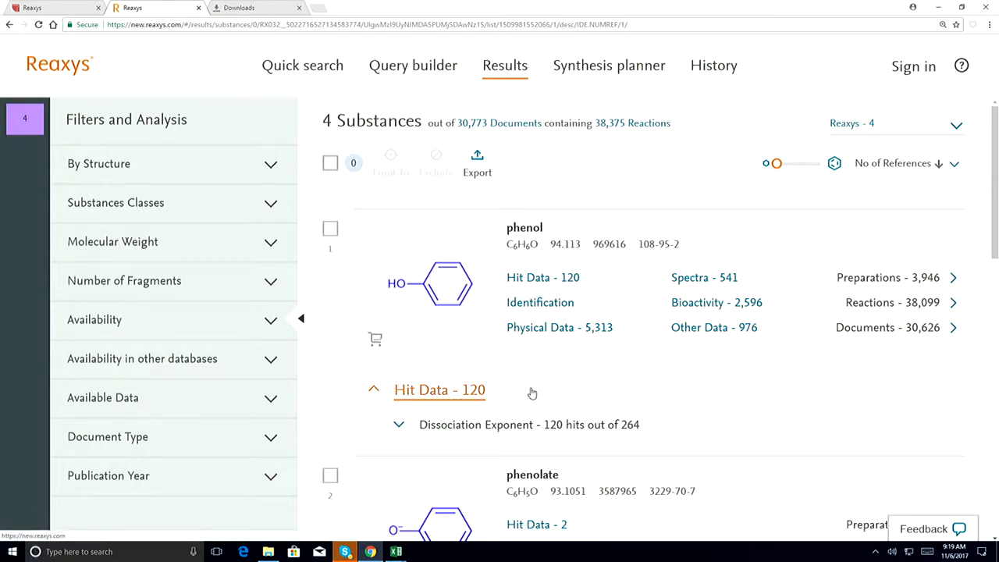
# Collapse phenol's hit data and look through the other substances in the results
pyautogui.moveTo(995, 176); pyautogui.dragTo(910, 229)
pyautogui.click(441, 281)
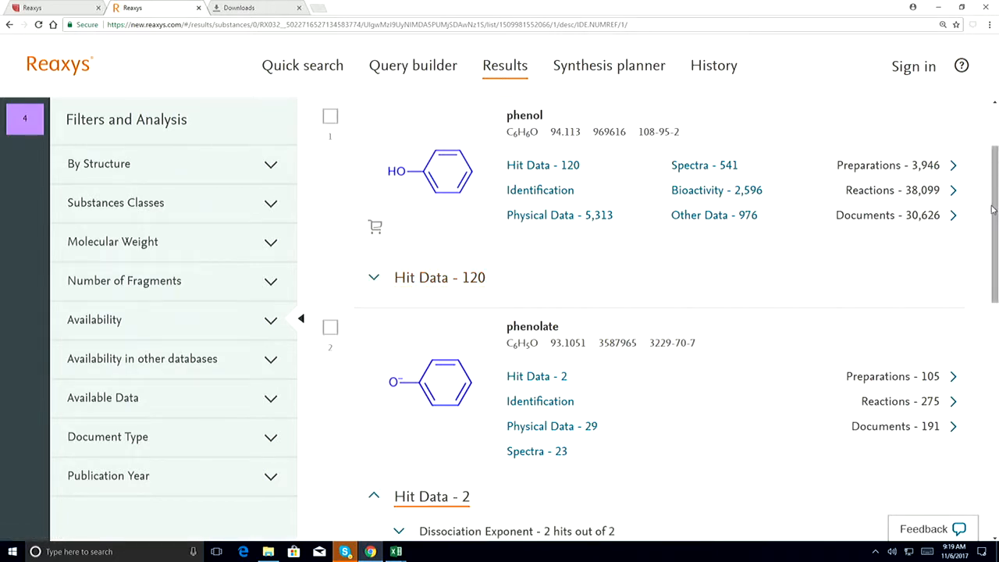
pyautogui.moveTo(993, 209); pyautogui.dragTo(979, 288)
pyautogui.scroll(2, 970, 257)
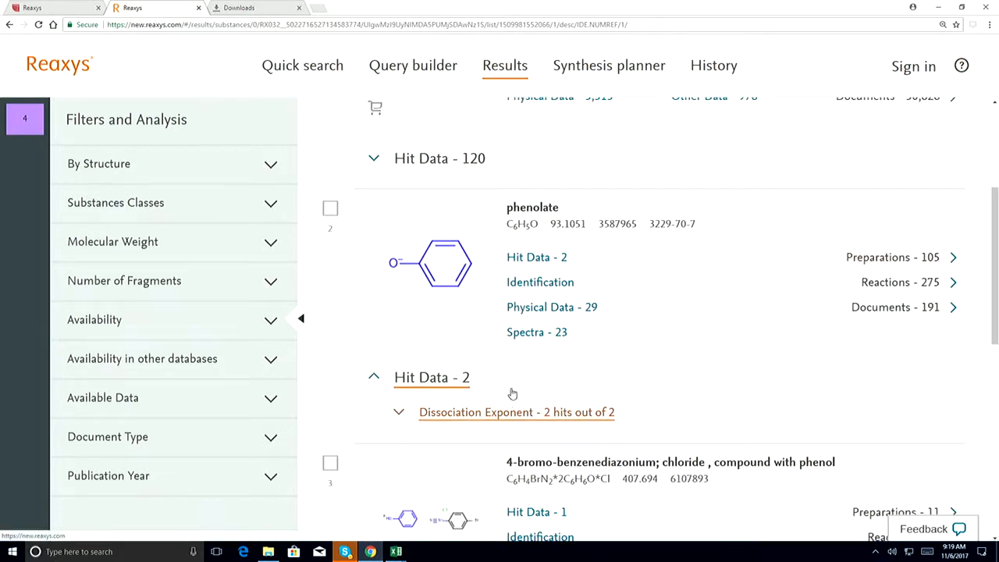
pyautogui.scroll(1, 513, 392)
pyautogui.scroll(2, 515, 314)
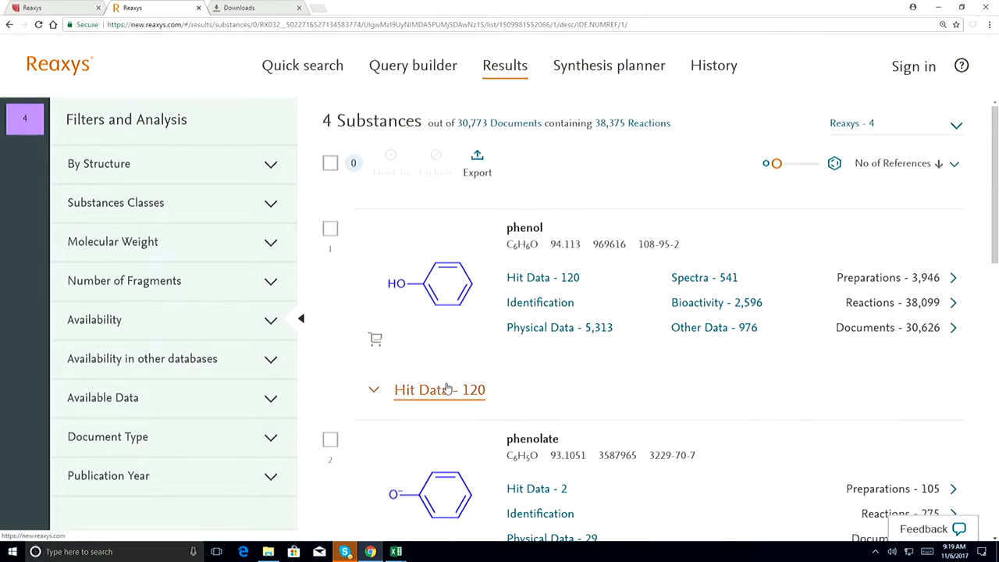
# Expand phenol's hit data with its Dissociation Exponent table and examine the pK values and solvents
pyautogui.click(445, 393)
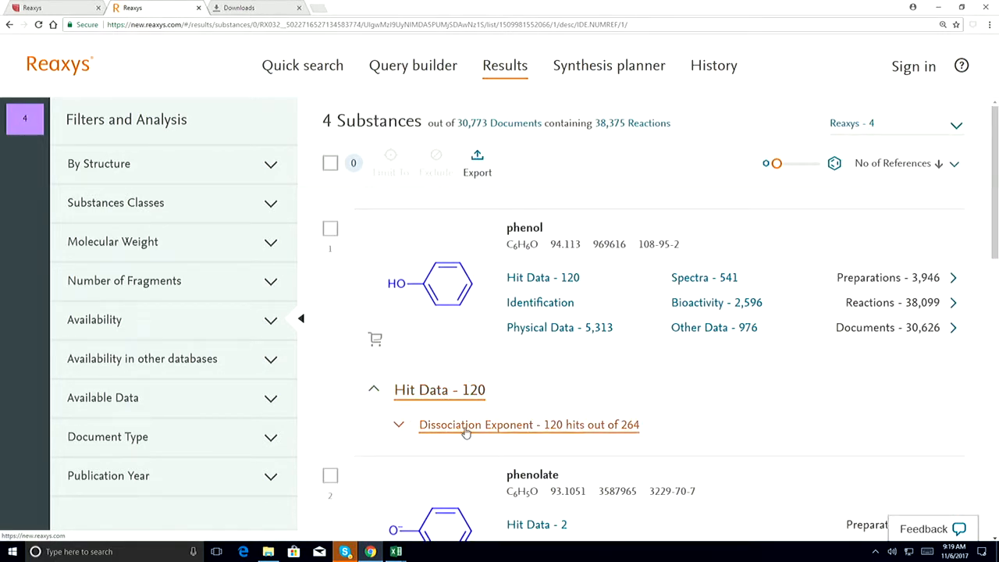
pyautogui.click(529, 425)
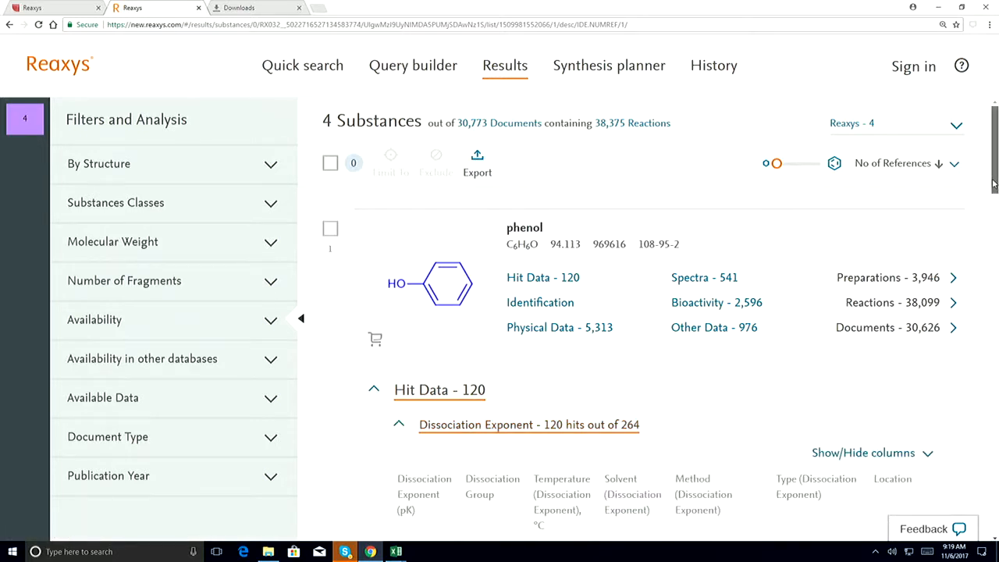
pyautogui.scroll(-4, 985, 239)
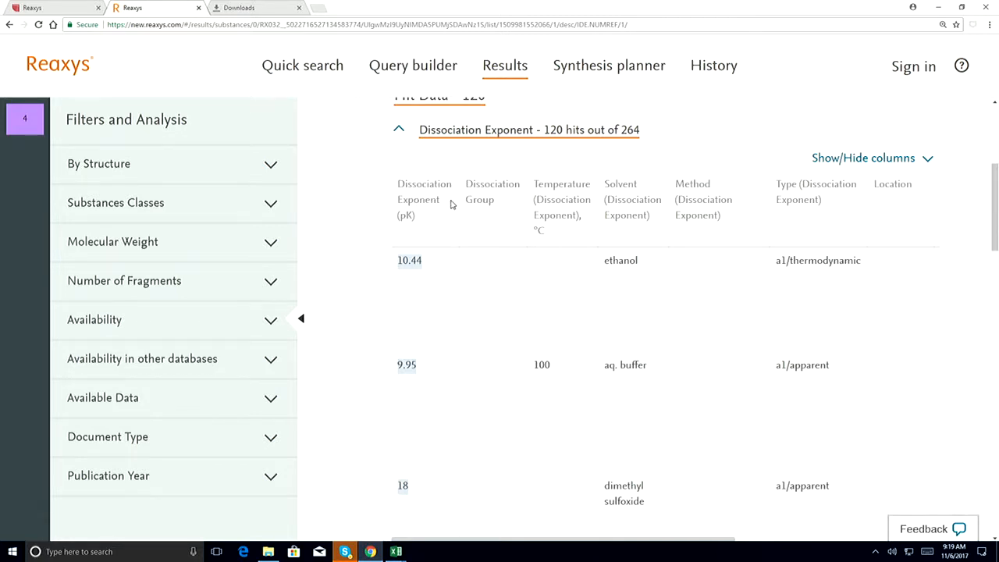
pyautogui.scroll(-2, 620, 263)
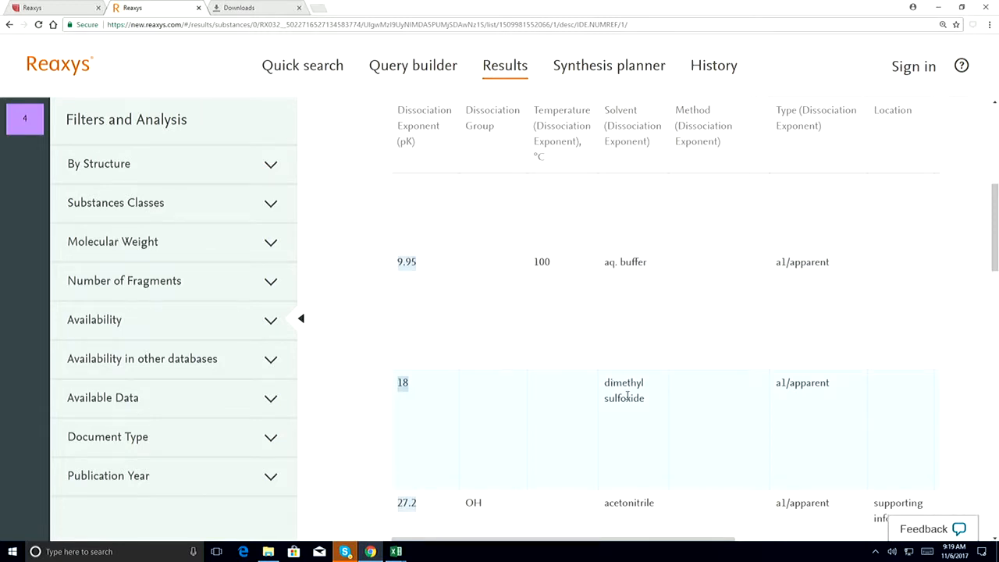
pyautogui.scroll(-1, 629, 404)
pyautogui.scroll(8, 628, 403)
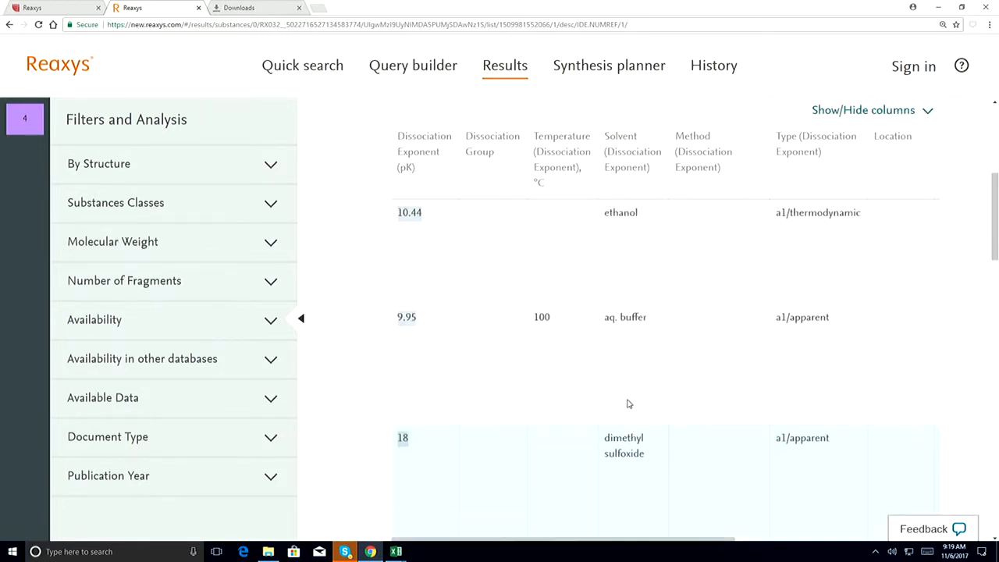
pyautogui.scroll(1, 582, 355)
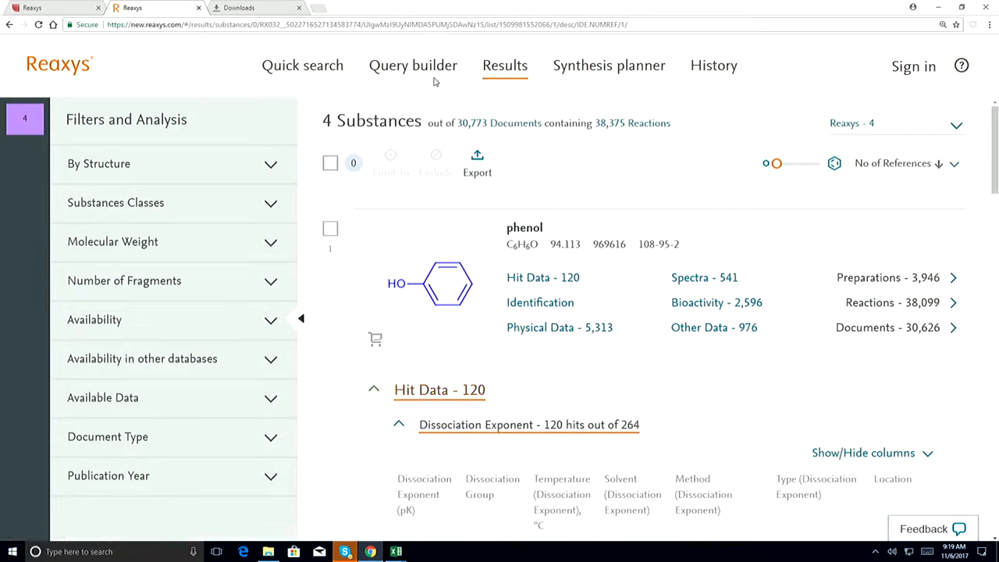
# Return to the Query builder and search the Dissociation Exponent solvent value list for "dimethyl"
pyautogui.click(412, 66)
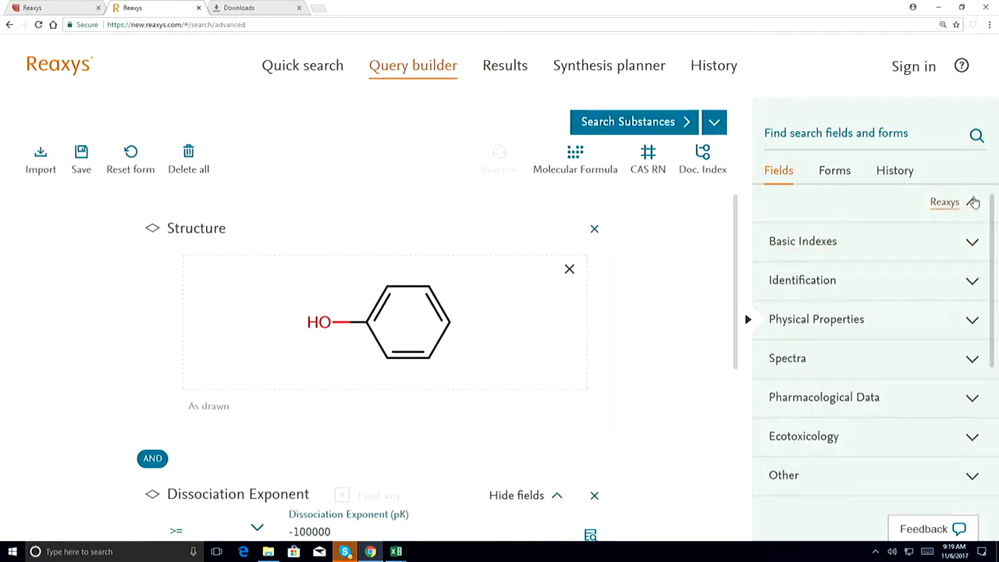
pyautogui.scroll(-1, 995, 215)
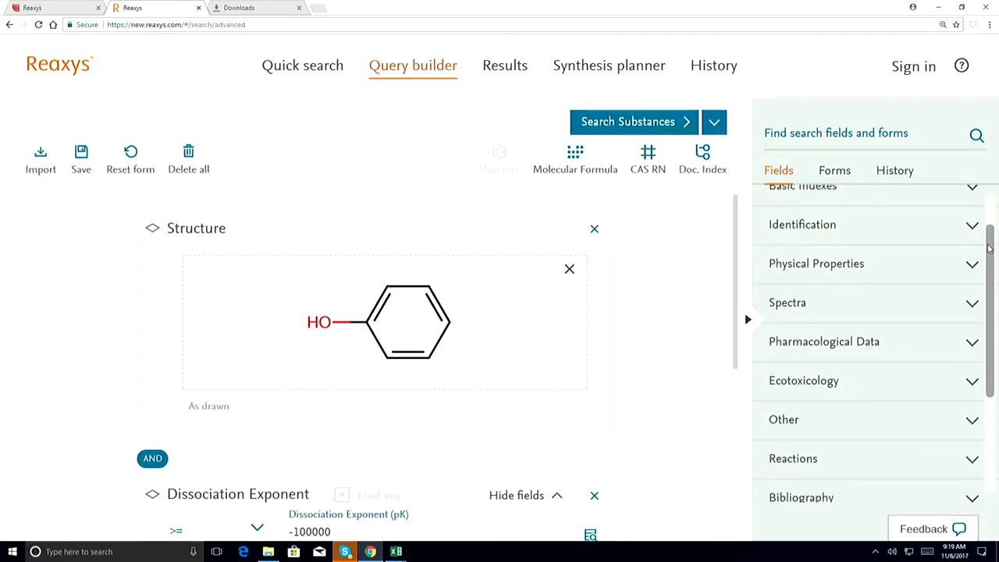
pyautogui.moveTo(734, 230); pyautogui.dragTo(729, 364)
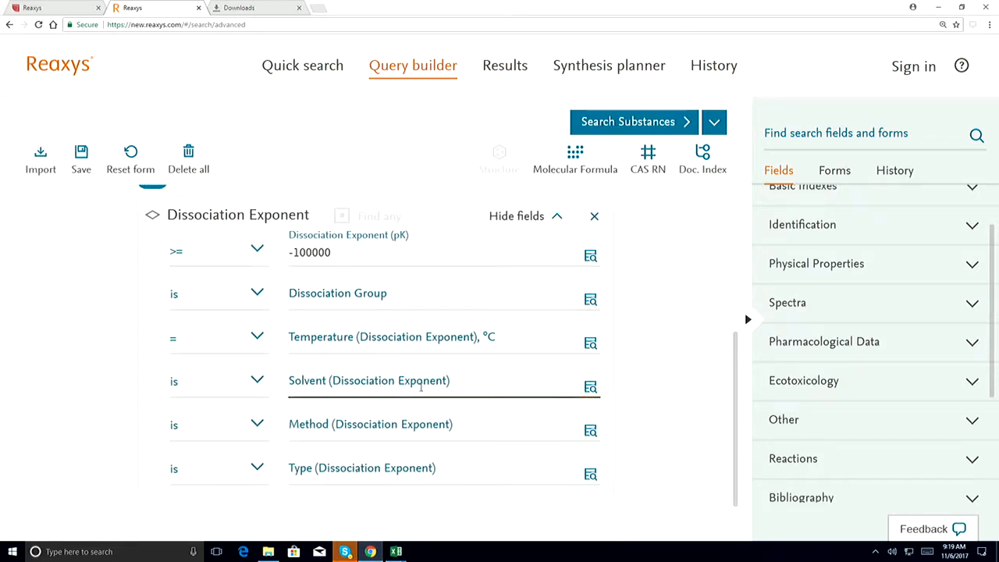
pyautogui.click(590, 386)
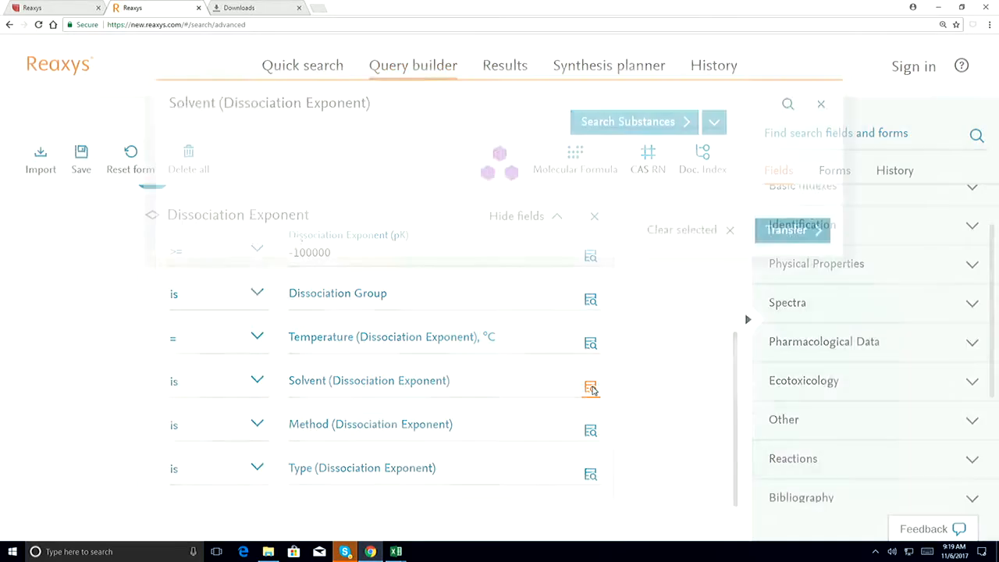
pyautogui.click(787, 134)
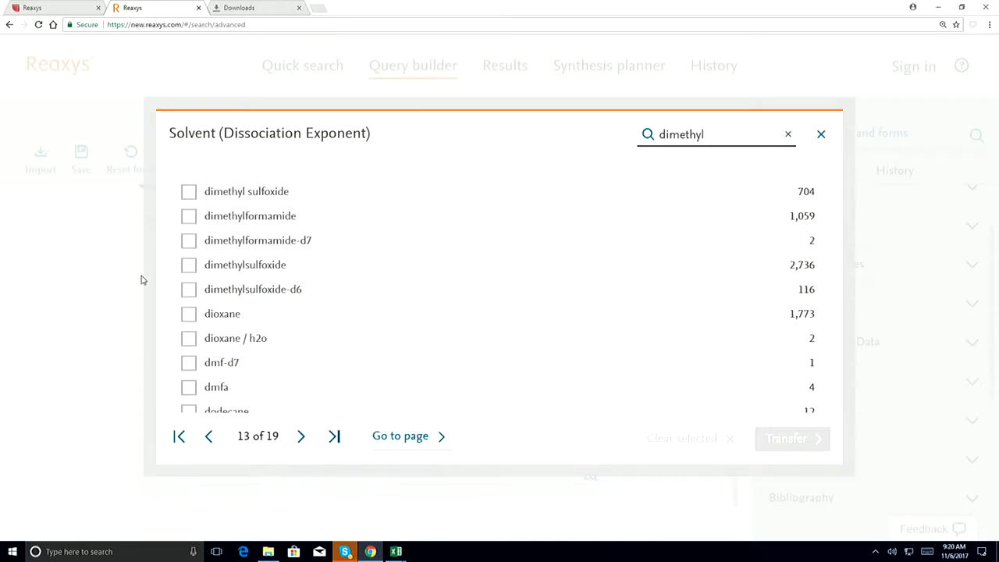
# Select dimethylsulfoxide-d6, dimethylsulfoxide and dimethyl sulfoxide as solvents and transfer them into the query
pyautogui.click(188, 289)
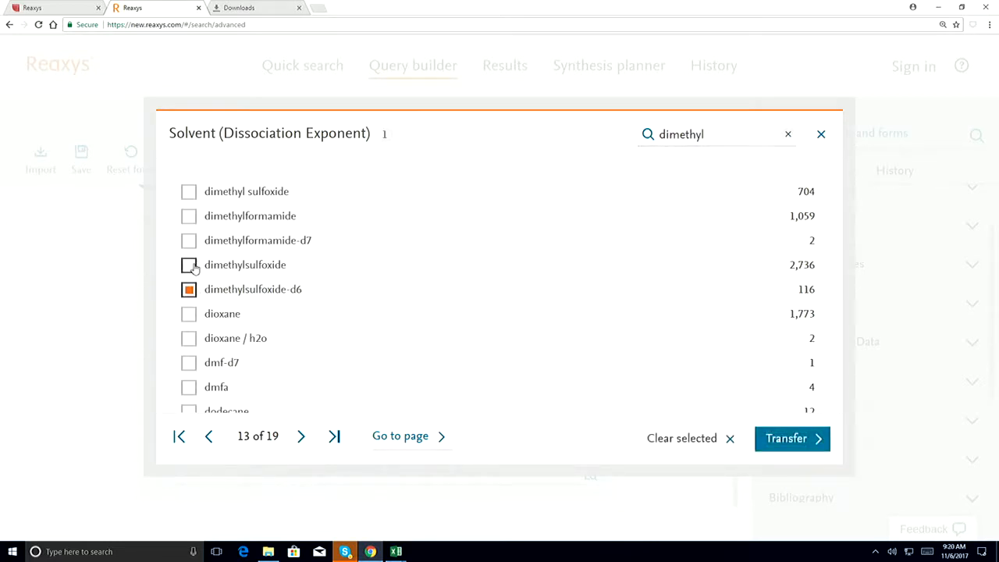
pyautogui.click(188, 265)
pyautogui.click(188, 192)
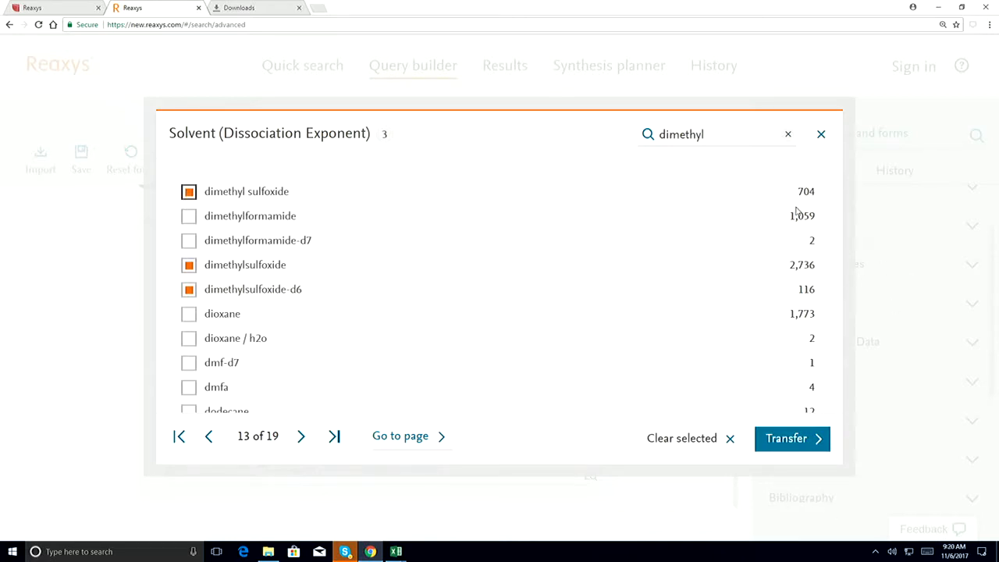
pyautogui.click(786, 439)
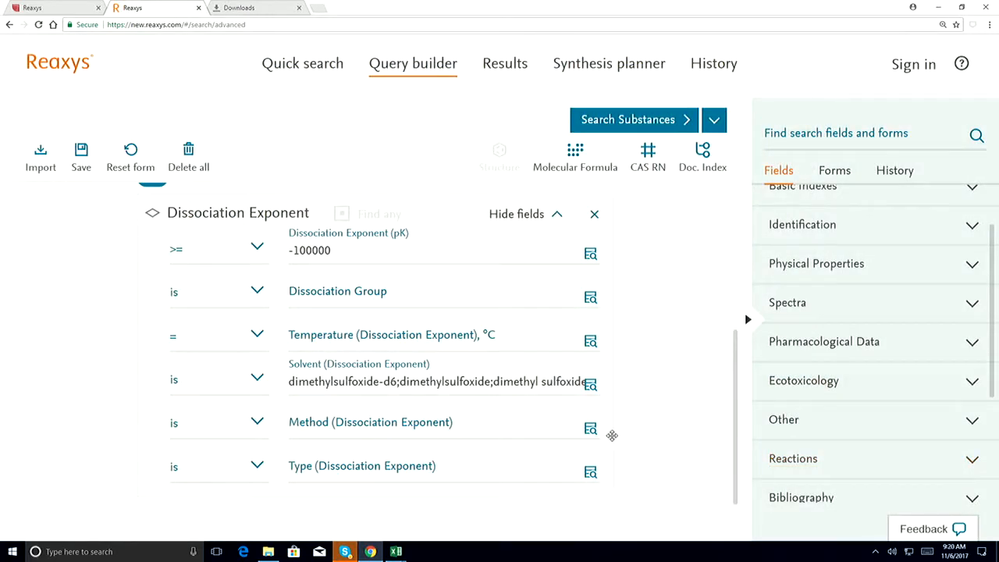
# Review the query's phenol structure, Dissociation Exponent condition and solvent entries
pyautogui.scroll(4, 615, 440)
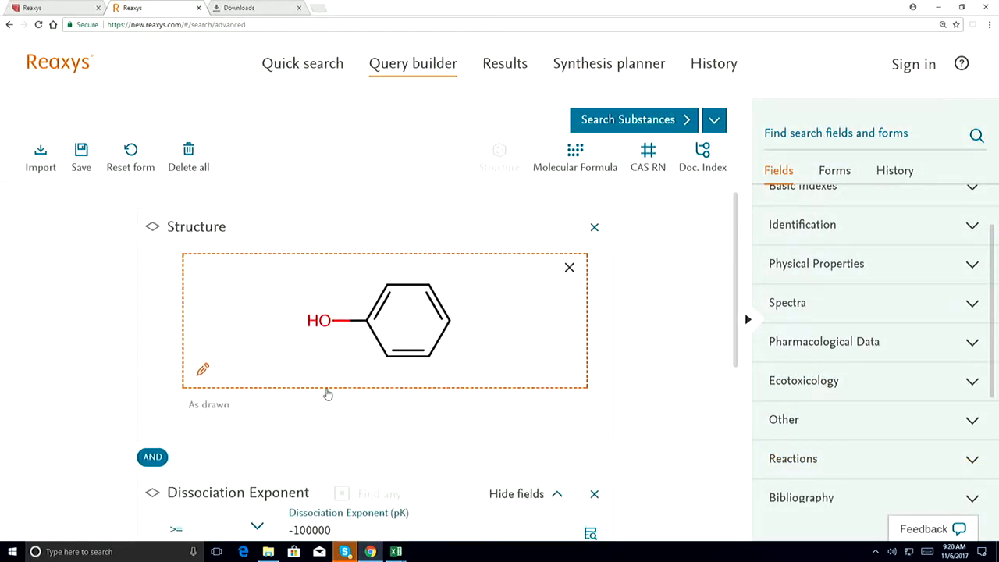
pyautogui.scroll(-2, 328, 392)
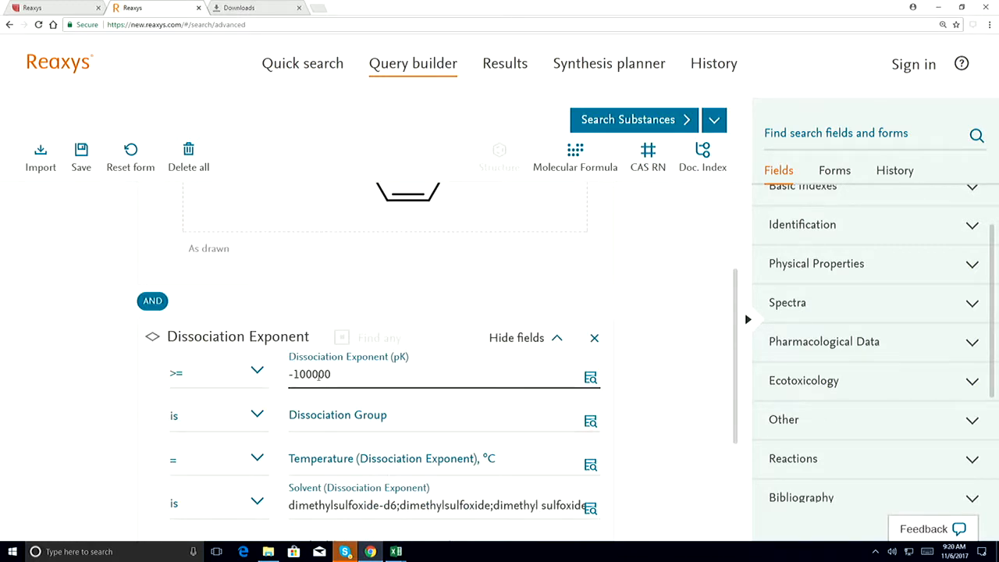
pyautogui.scroll(-1, 328, 402)
pyautogui.click(448, 428)
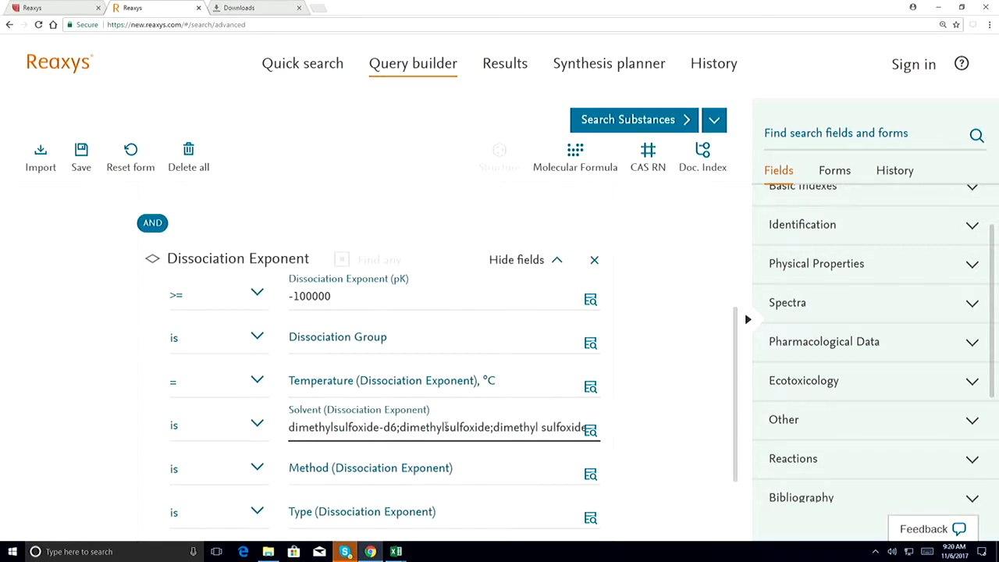
# Run the substance search with the solvent conditions and examine the pK values and solvents in phenol's Dissociation Exponent hits
pyautogui.click(626, 122)
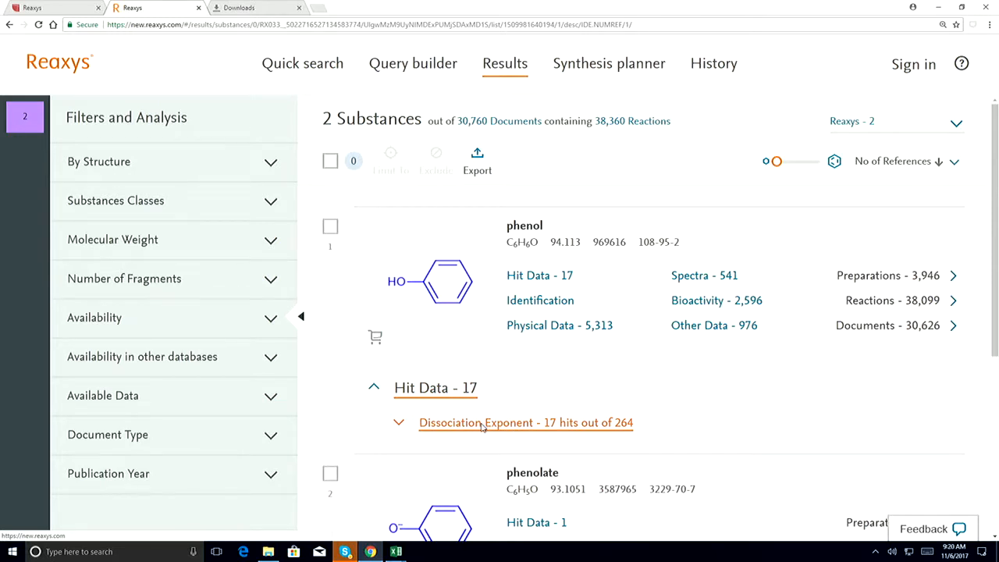
pyautogui.click(482, 425)
pyautogui.scroll(-4, 669, 426)
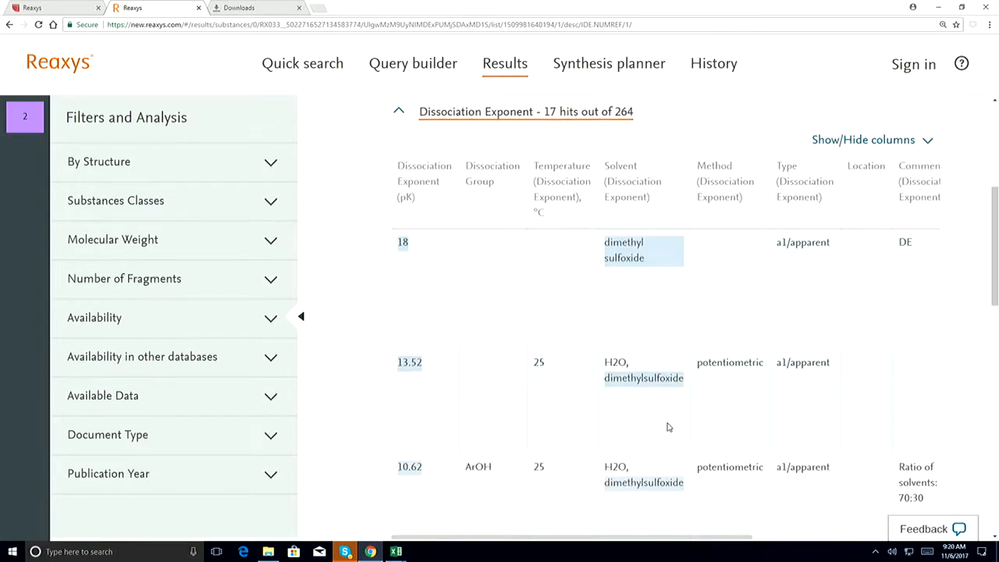
pyautogui.scroll(-1, 668, 427)
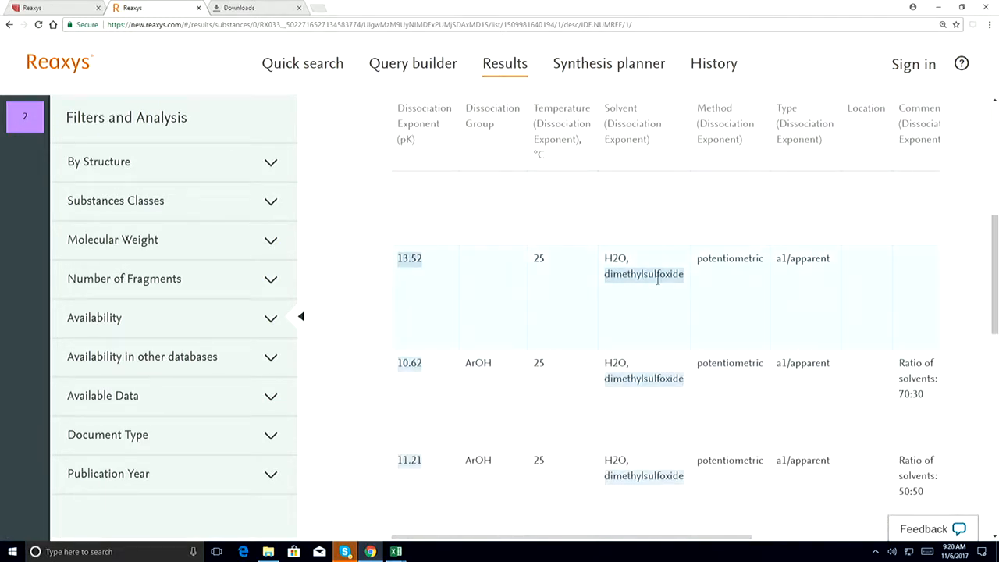
pyautogui.scroll(2, 635, 361)
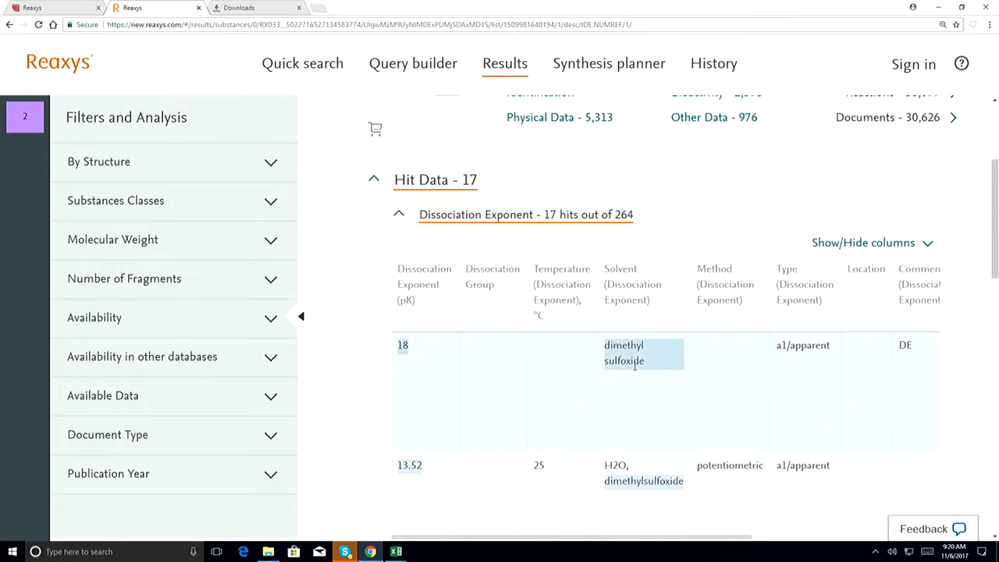
pyautogui.scroll(3, 564, 362)
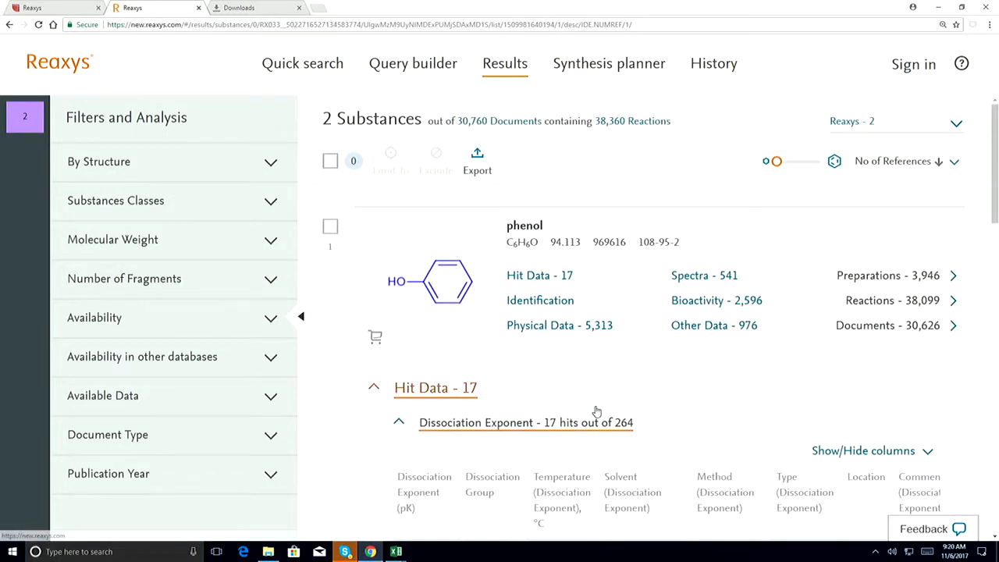
# Limit the results to phenol and export its hit data only in PDF/Print format with structures included
pyautogui.click(330, 226)
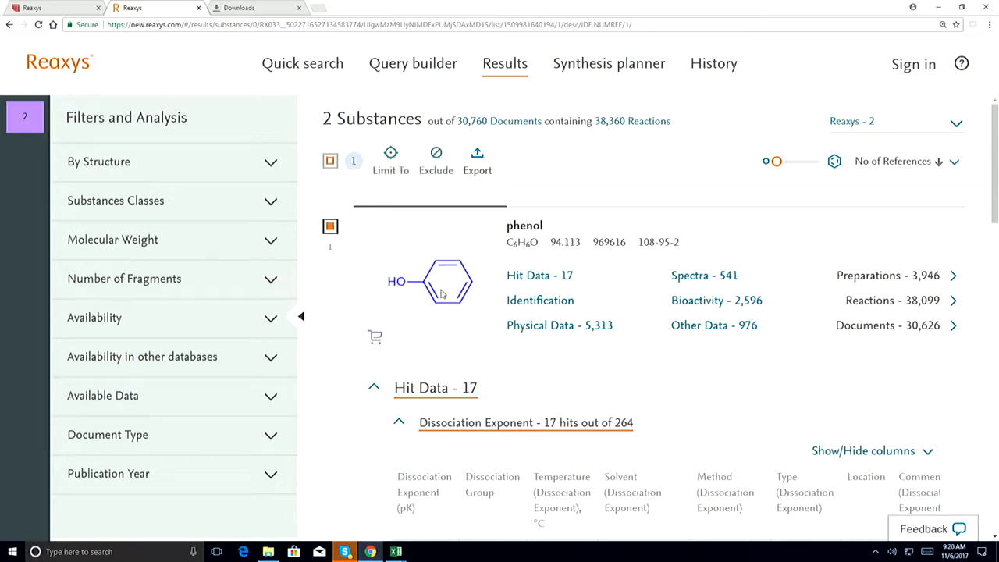
pyautogui.click(390, 159)
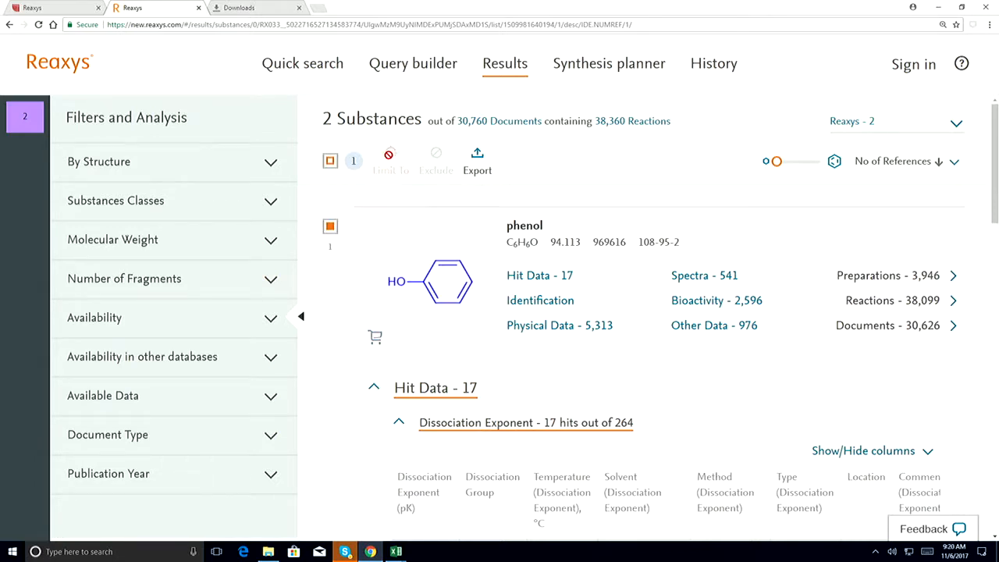
pyautogui.click(480, 170)
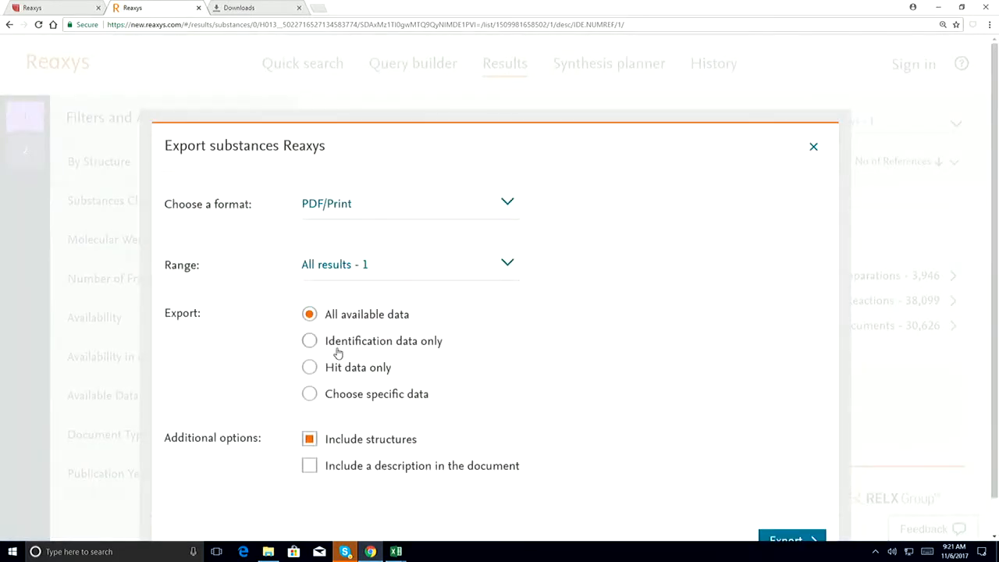
pyautogui.click(310, 368)
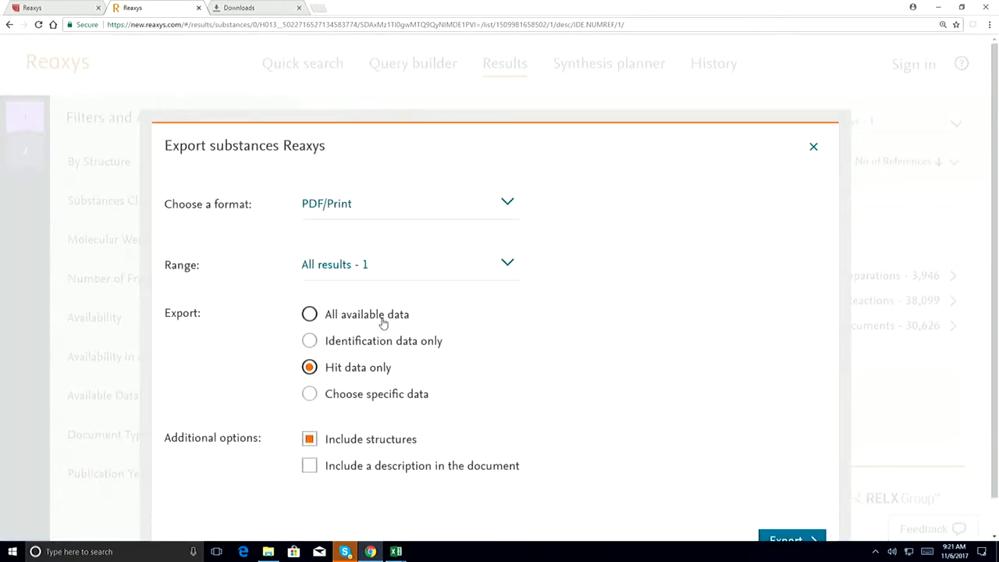
pyautogui.scroll(-1, 653, 357)
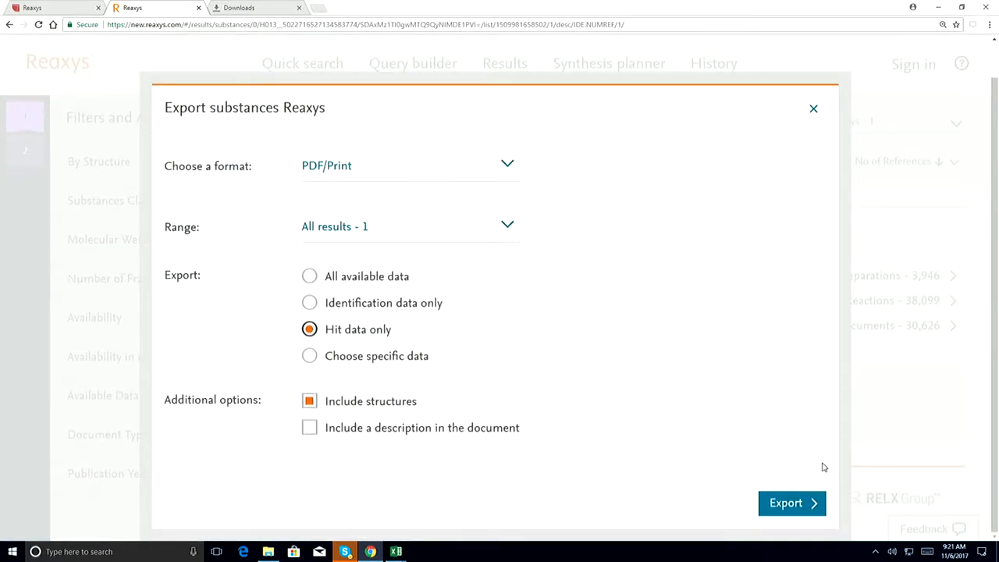
pyautogui.click(790, 504)
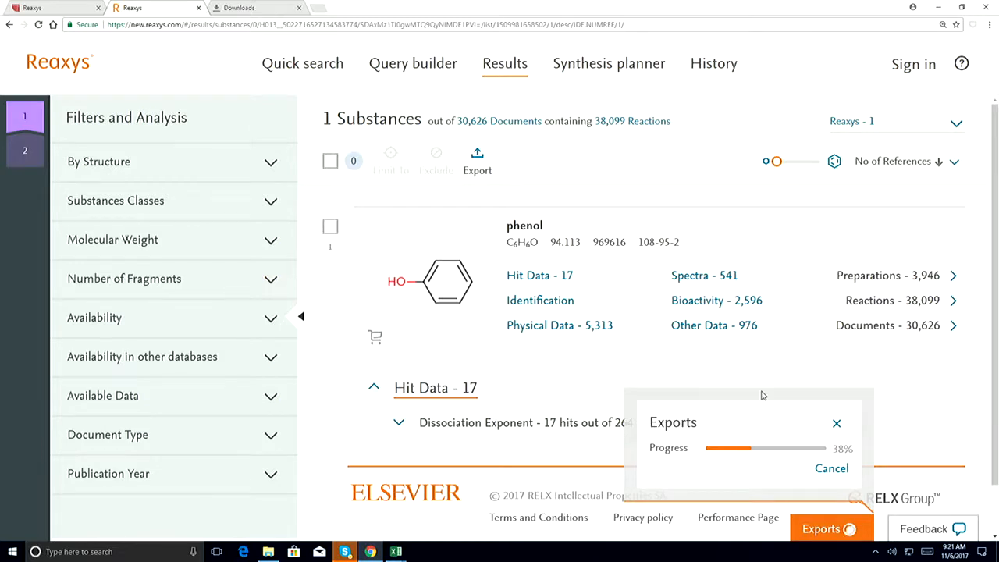
# Download and open the exported PDF, and examine its query summary and Dissociation Exponent entries
pyautogui.click(694, 450)
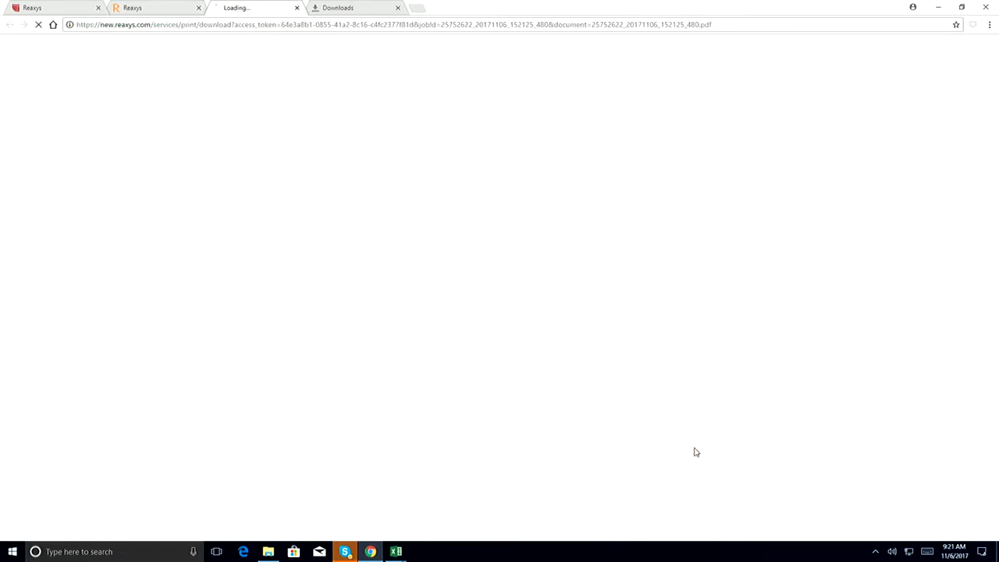
pyautogui.click(46, 530)
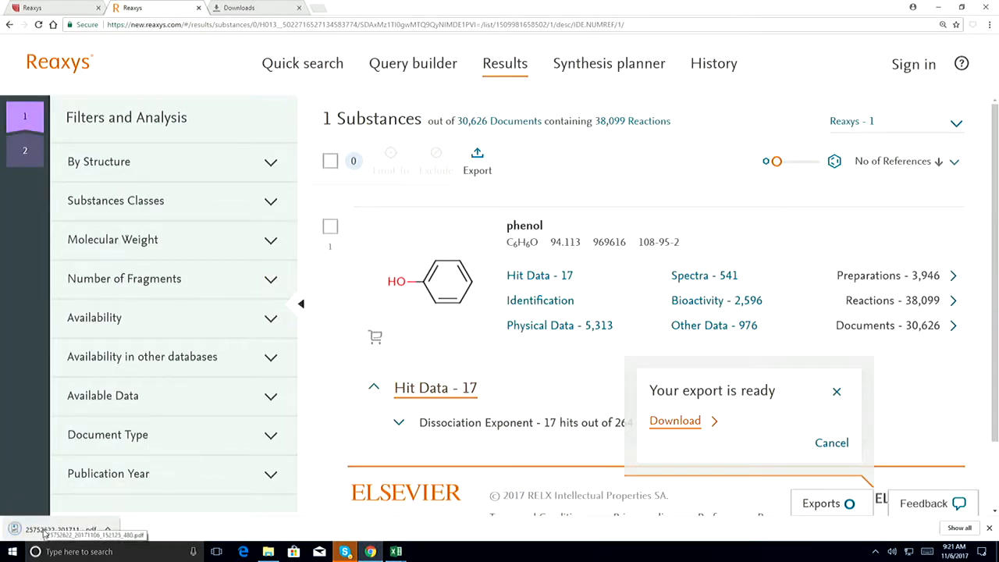
pyautogui.scroll(-5, 456, 298)
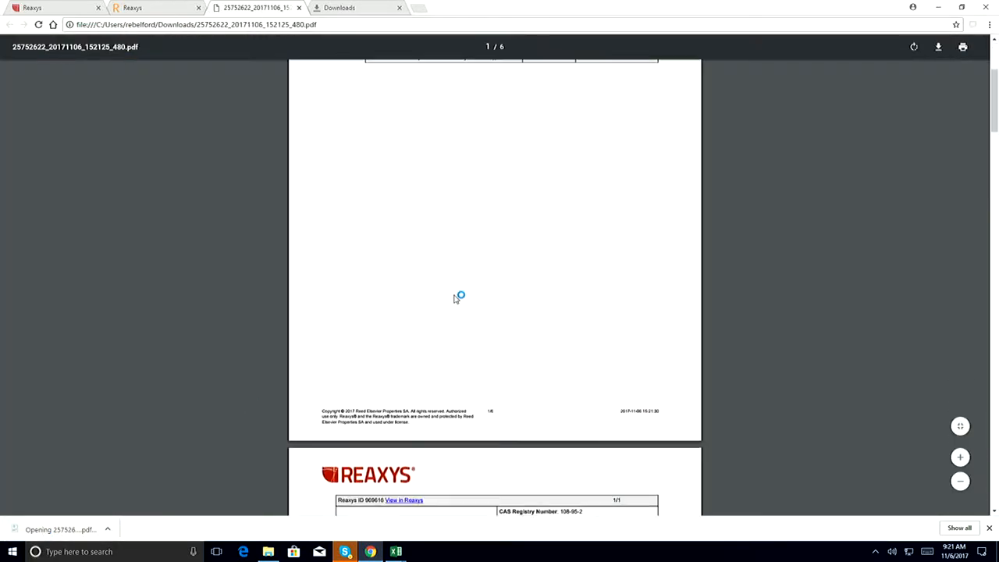
pyautogui.scroll(-2, 457, 299)
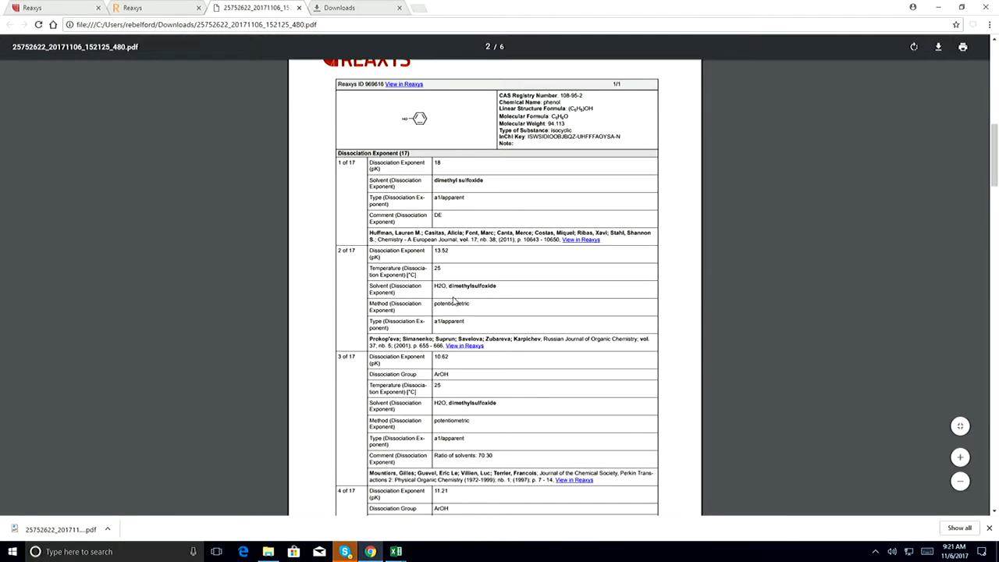
pyautogui.scroll(8, 457, 299)
pyautogui.scroll(-1, 456, 292)
pyautogui.scroll(1, 457, 293)
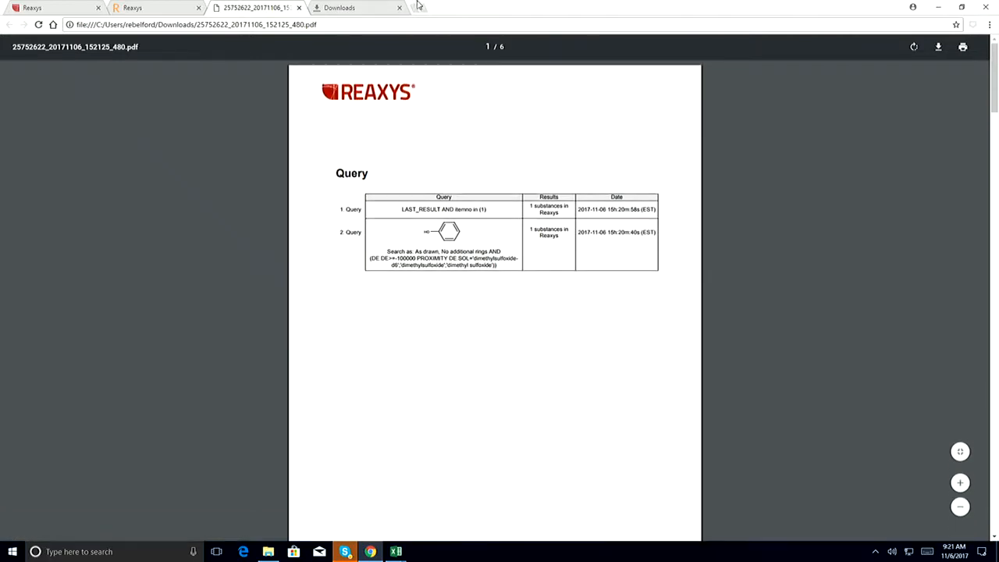
# Return to the Reaxys results, dismiss the finished export, and export phenol's hit data only in Microsoft Excel format with structures included
pyautogui.click(166, 14)
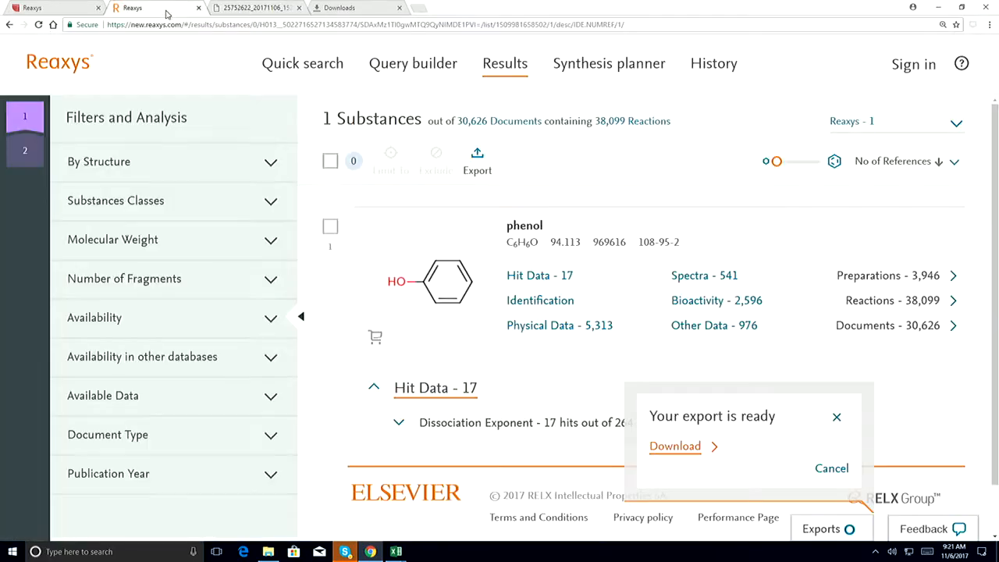
pyautogui.click(831, 468)
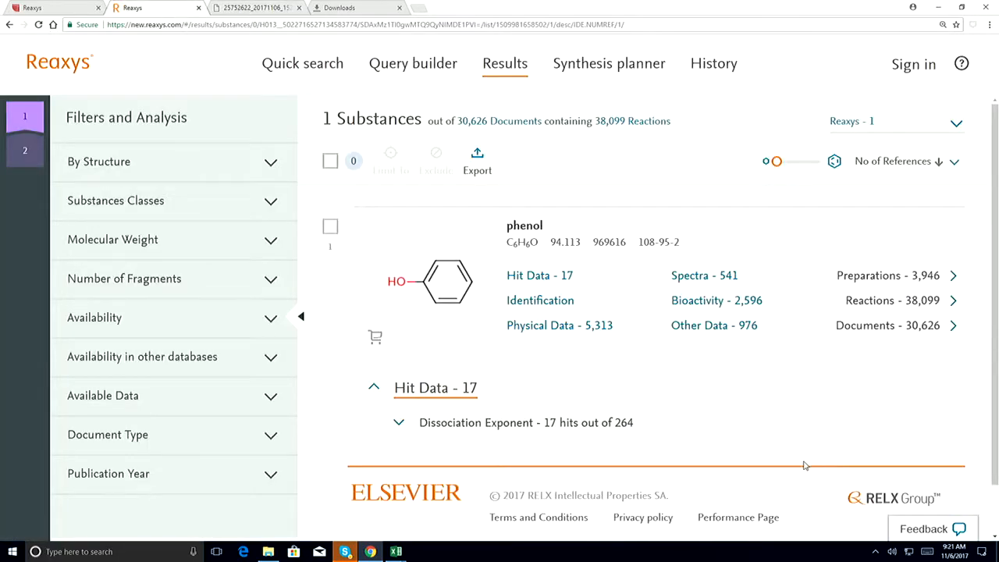
pyautogui.click(476, 165)
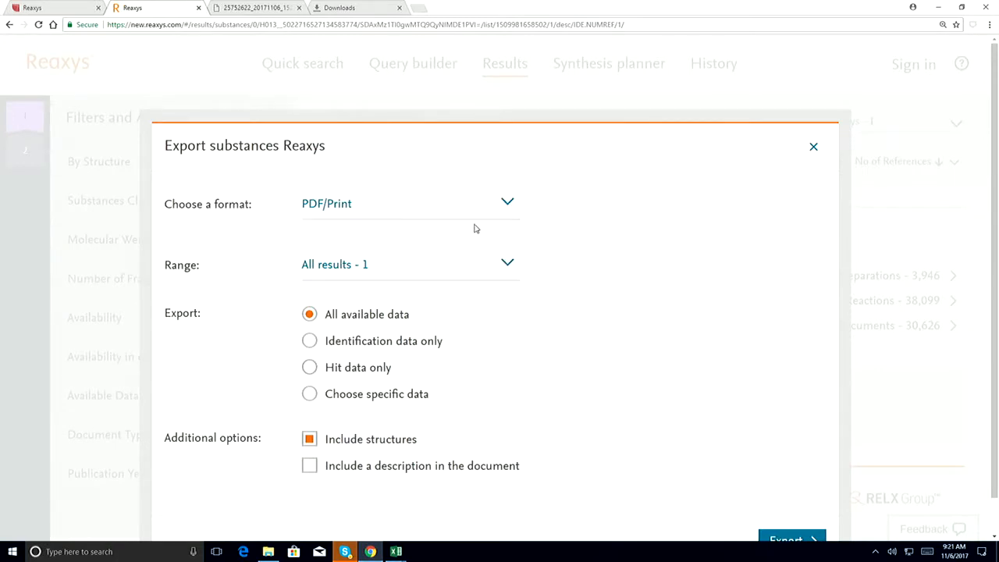
pyautogui.click(507, 202)
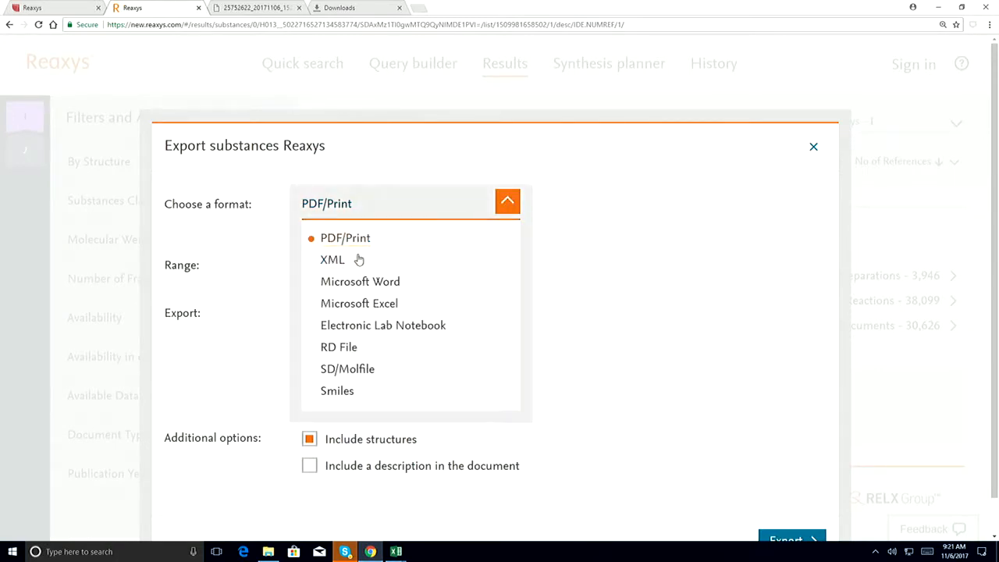
pyautogui.click(354, 304)
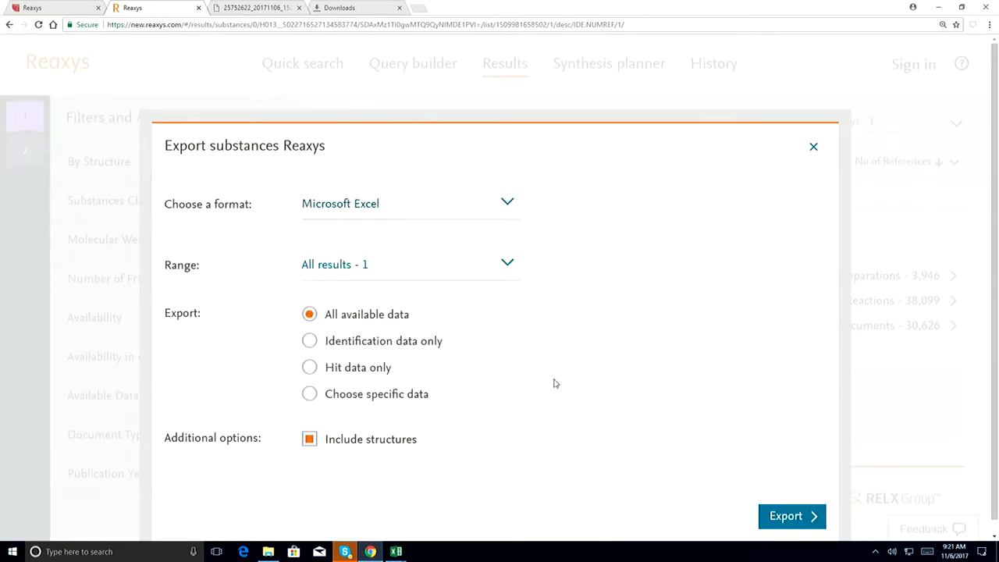
pyautogui.click(309, 367)
pyautogui.click(785, 517)
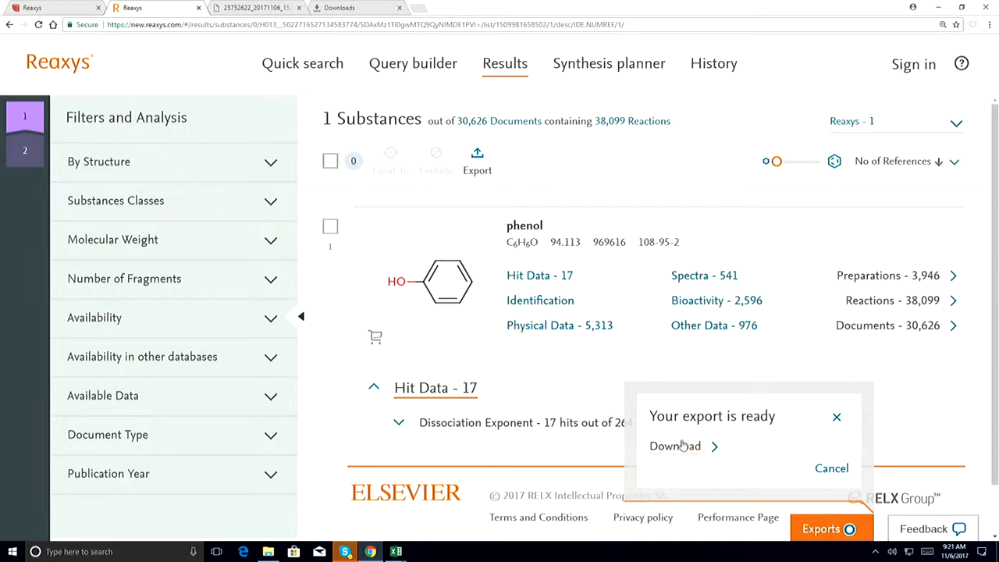
# Download the exported spreadsheet and open it in Excel
pyautogui.click(669, 447)
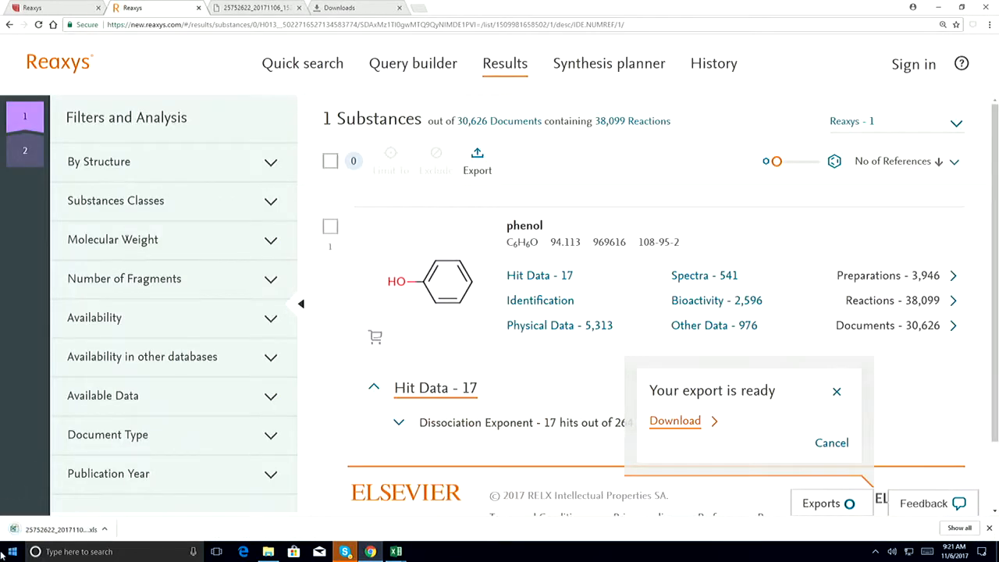
pyautogui.click(44, 534)
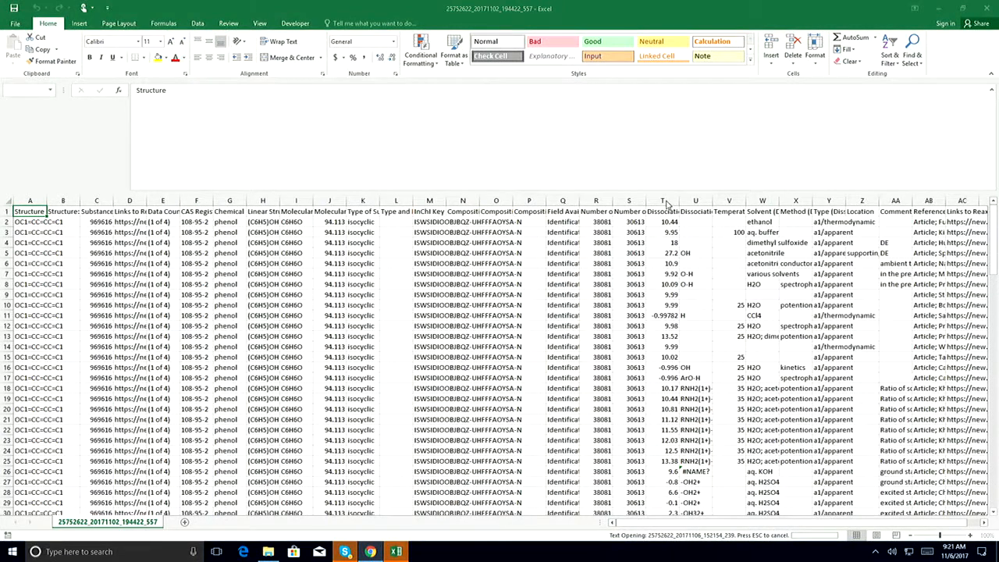
pyautogui.click(460, 305)
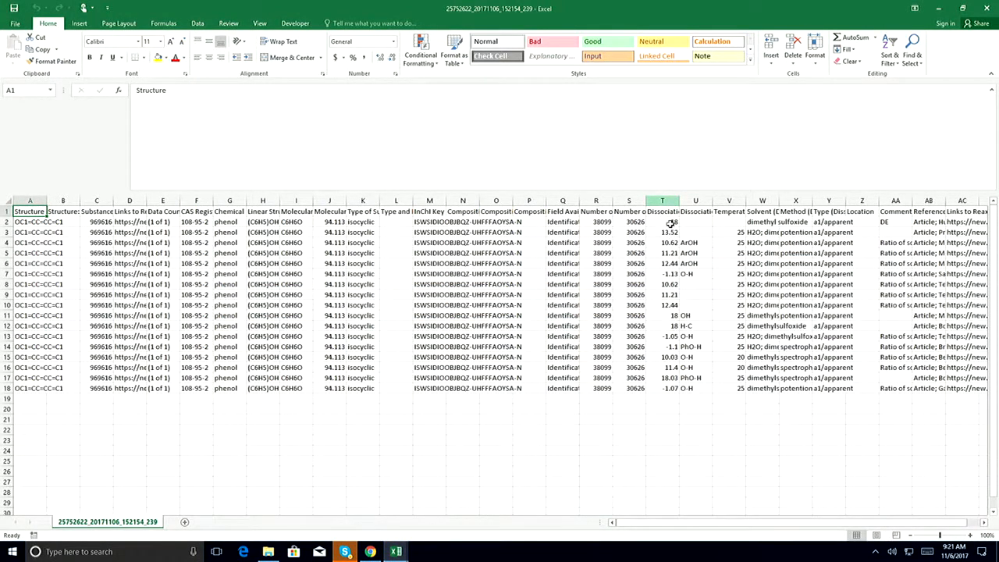
# Examine the spreadsheet's Dissociation Exponent (pK), solvent and temperature columns
pyautogui.click(663, 201)
pyautogui.click(659, 213)
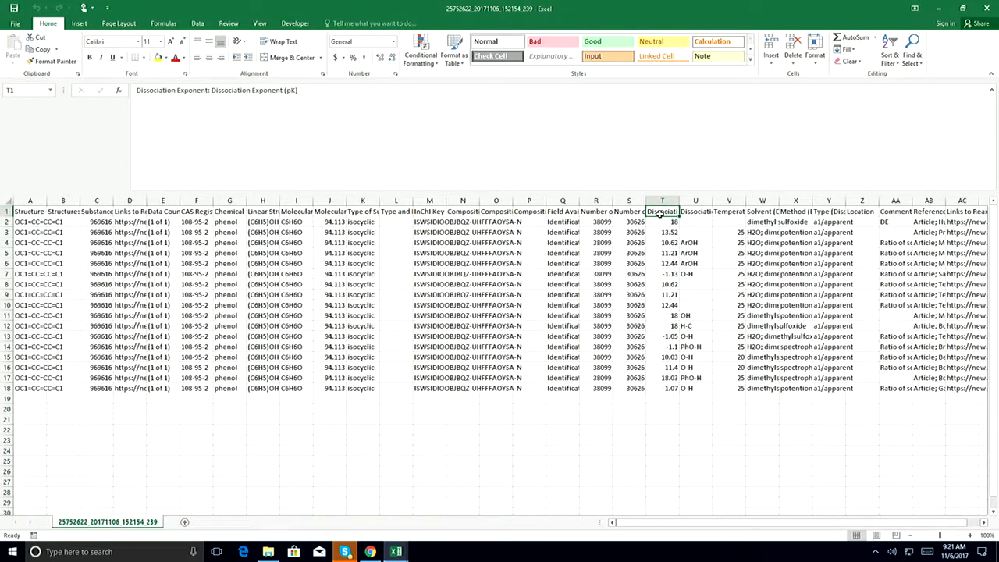
pyautogui.click(757, 214)
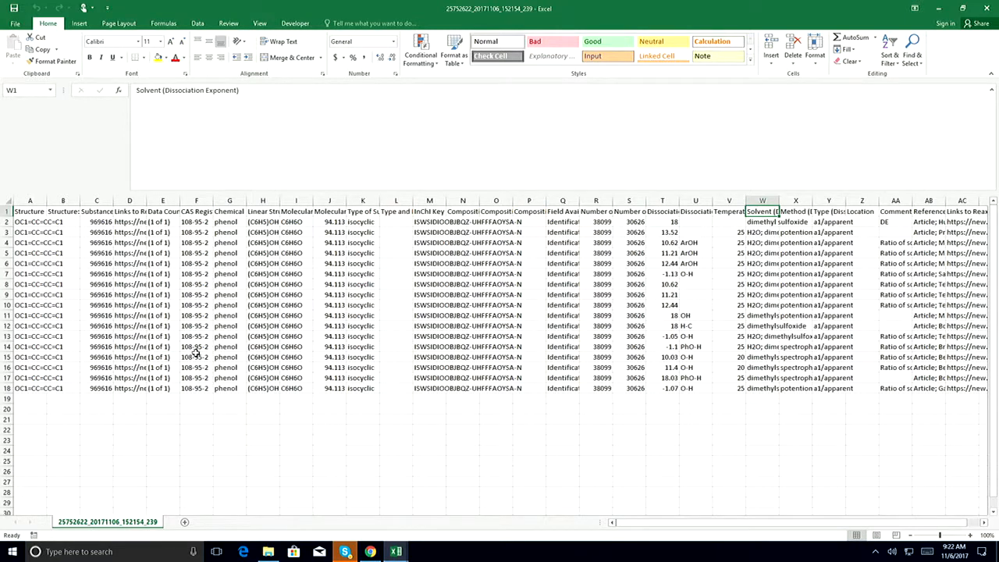
pyautogui.click(728, 212)
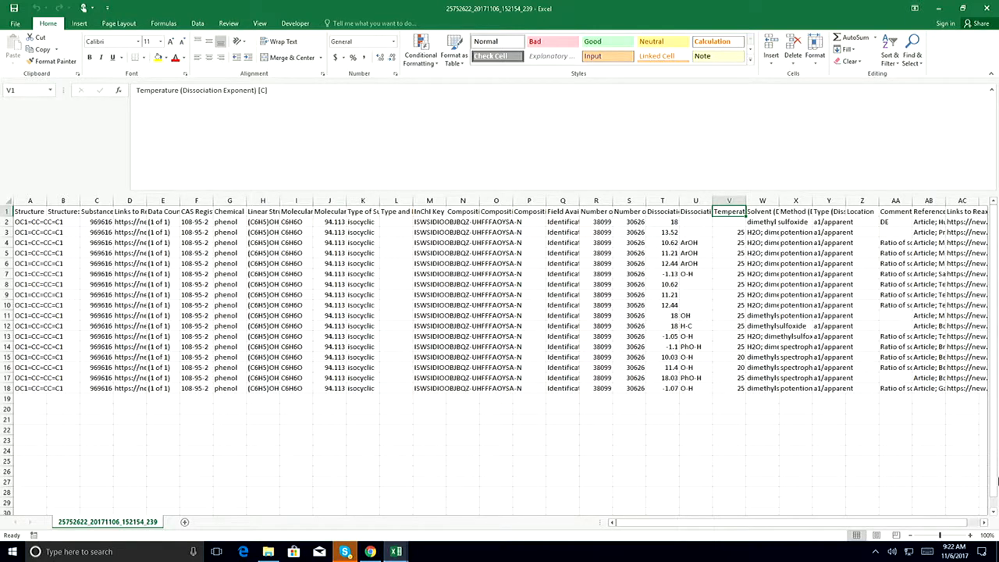
# Locate the Links to Reaxys column and open the first record's link in cell AC2 for editing
pyautogui.click(984, 522)
pyautogui.click(983, 522)
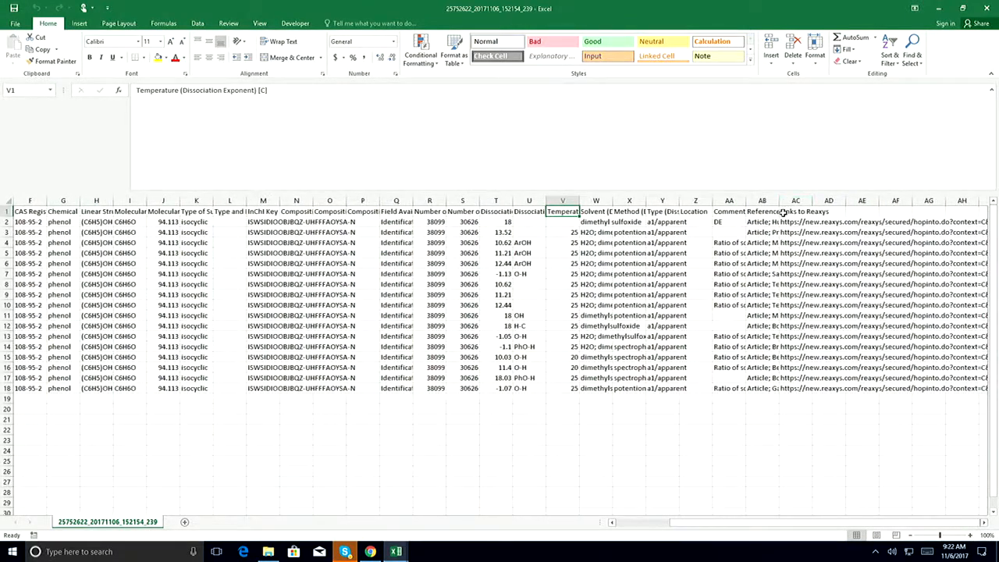
pyautogui.click(791, 223)
pyautogui.doubleClick(782, 222)
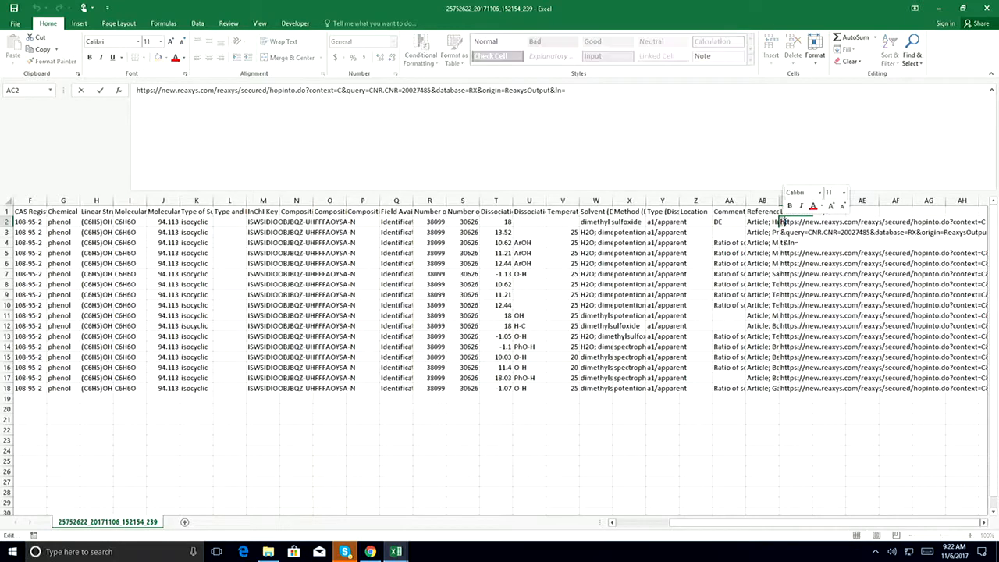